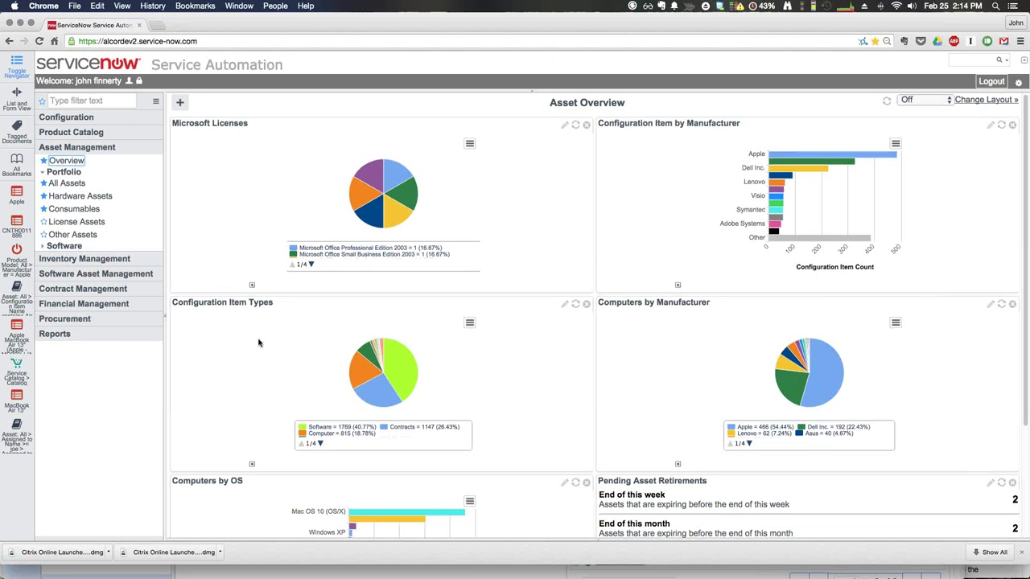
# - Review the Asset Overview dashboard down to Pending Asset Retirements and collapse the Asset Management application
pyautogui.scroll(-2, 258, 343)
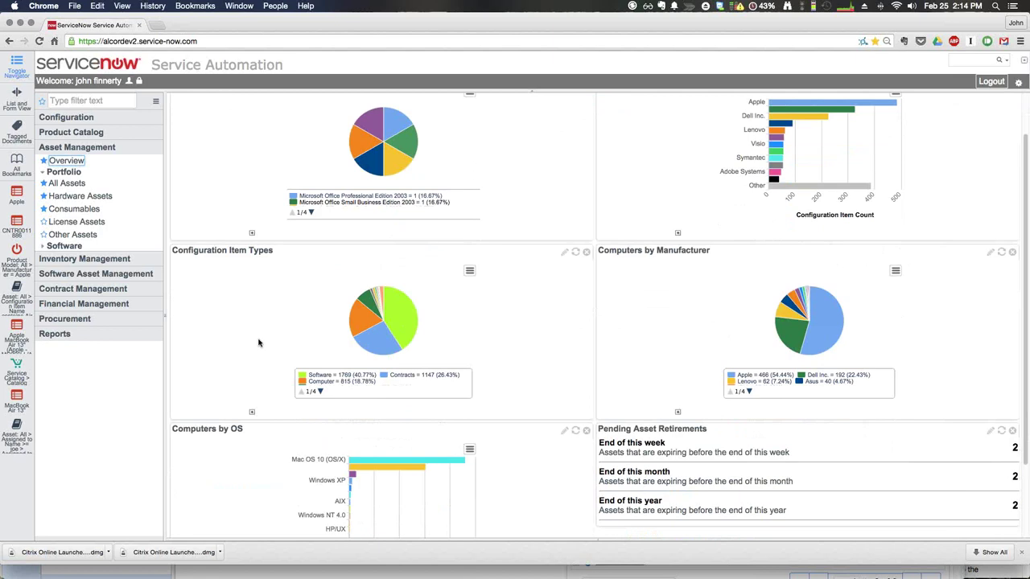
pyautogui.scroll(-3, 258, 343)
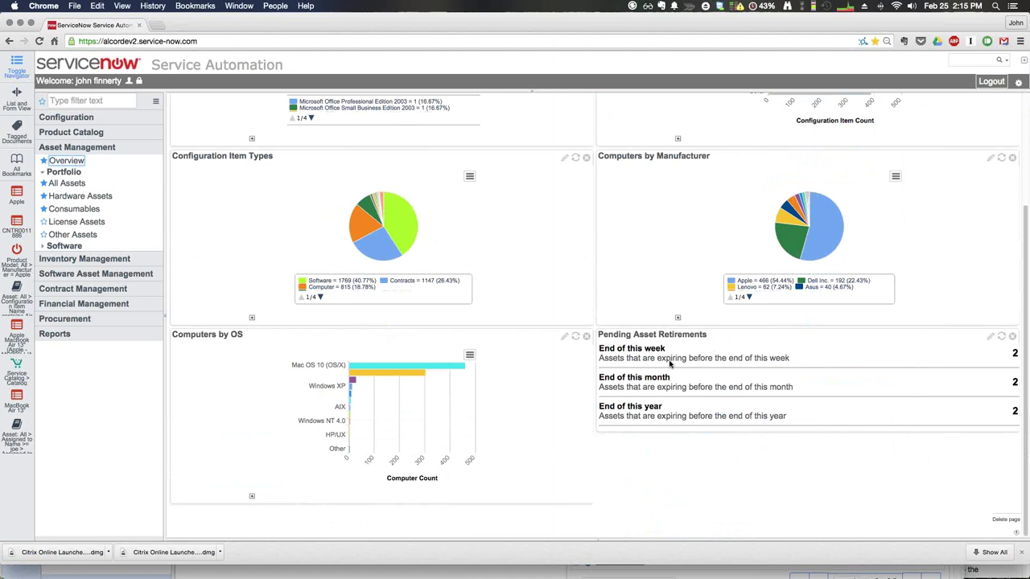
pyautogui.click(103, 149)
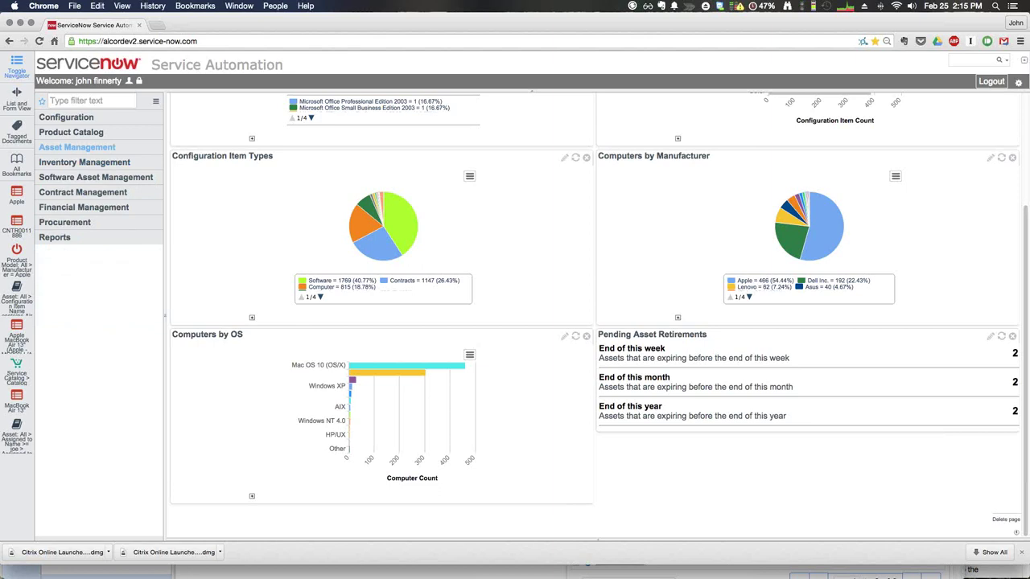
# - Switch to the employee's self-service session in Safari and open My Assets
pyautogui.press('super+Tab')
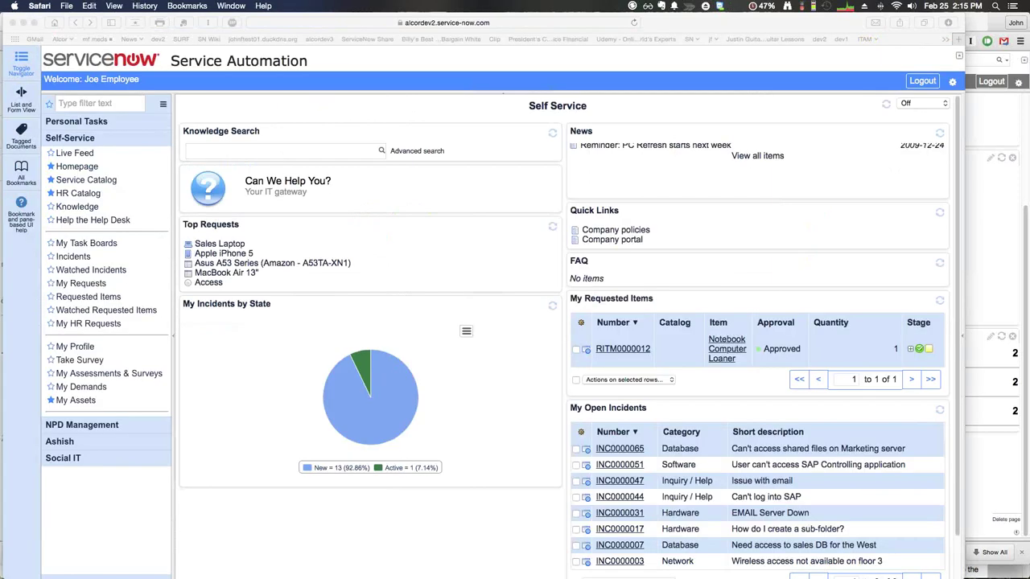
pyautogui.hotkey('ctrl', 'Up')
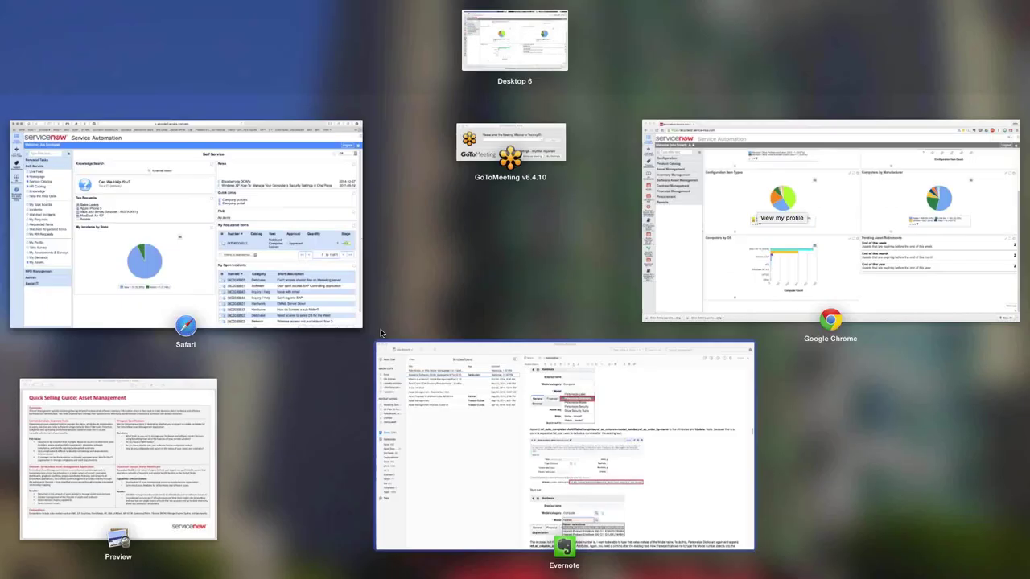
pyautogui.click(204, 226)
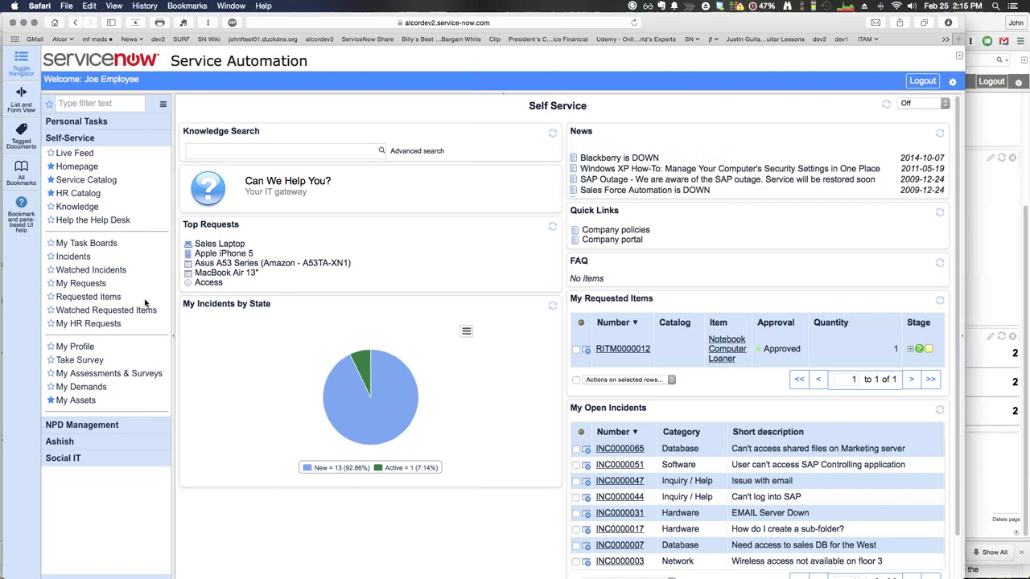
pyautogui.click(75, 400)
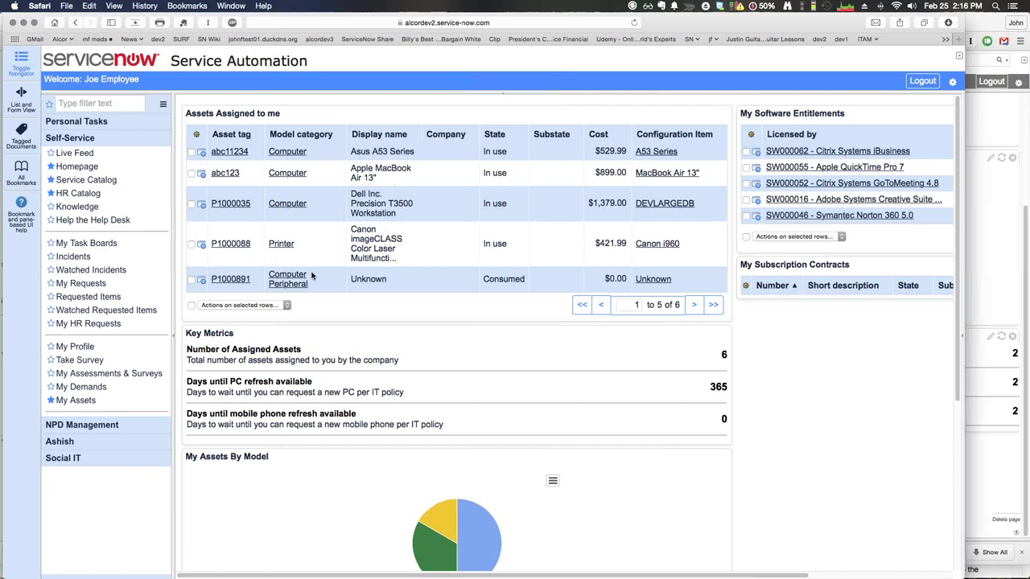
# - Review the assigned assets, key metrics and My Asset Requests, collapsing the stage details of the Asus A53 Series request
pyautogui.scroll(-1, 362, 278)
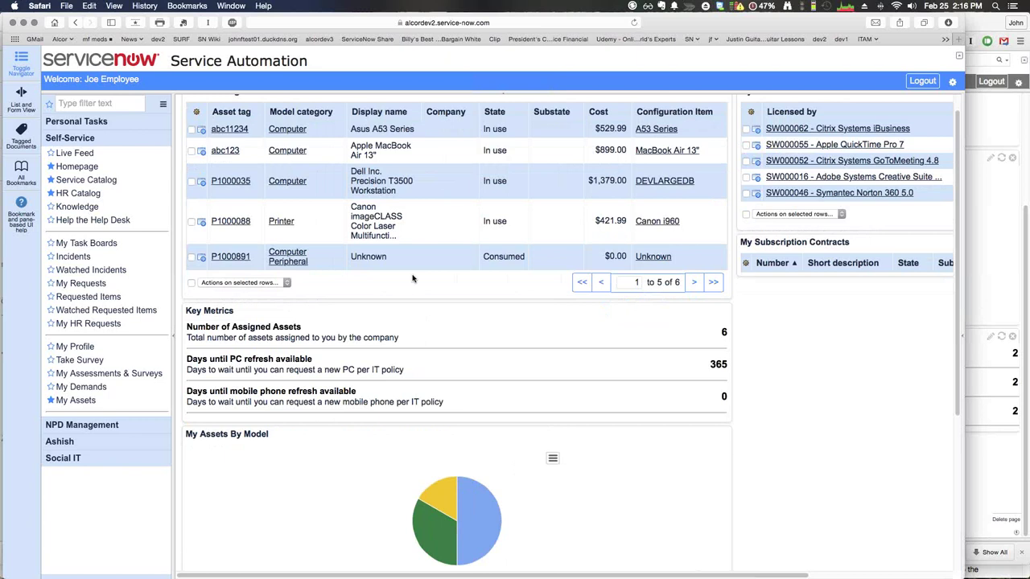
pyautogui.scroll(1, 413, 278)
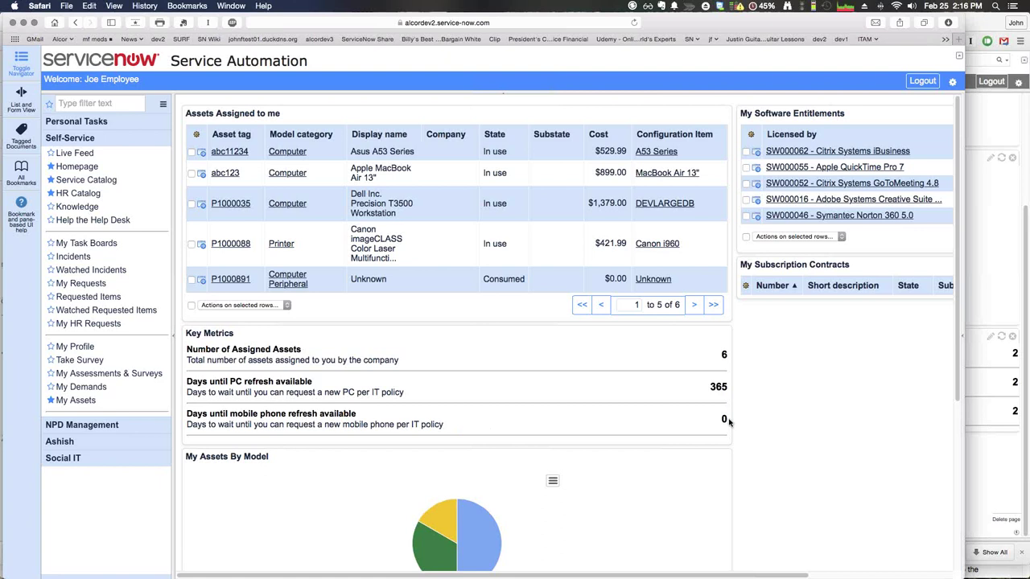
pyautogui.scroll(-5, 729, 421)
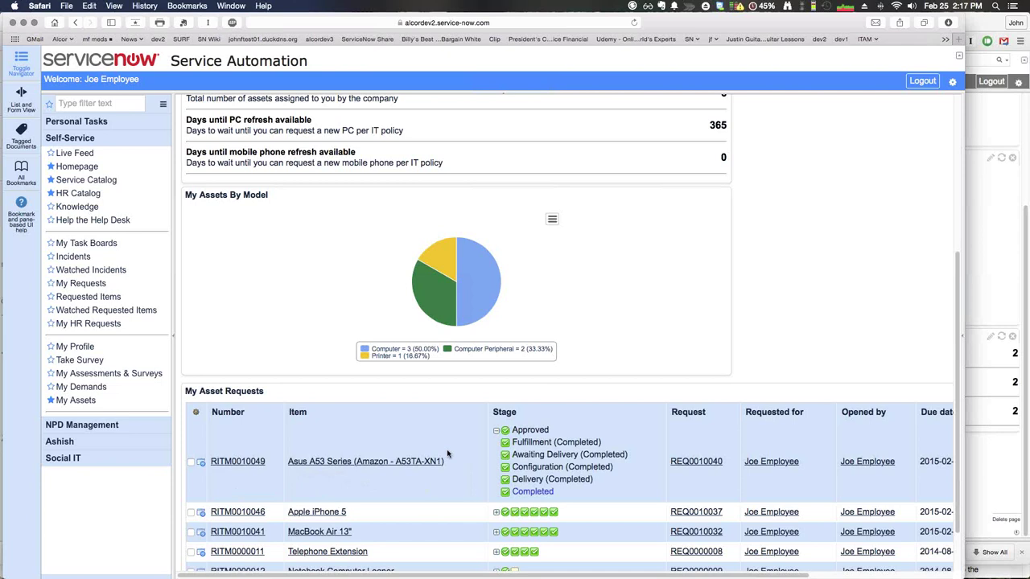
pyautogui.click(497, 431)
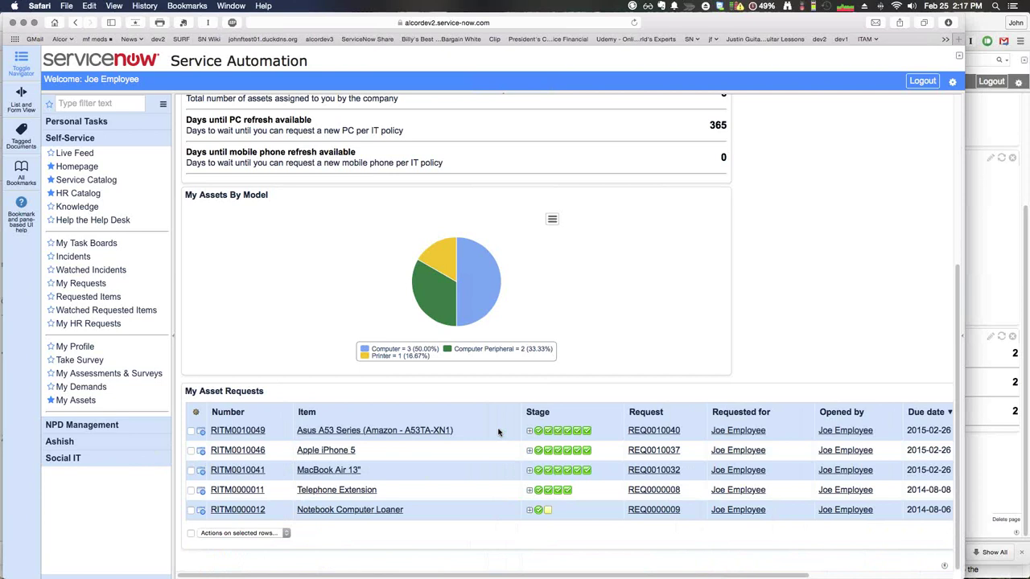
pyautogui.scroll(5, 498, 432)
pyautogui.scroll(3, 498, 432)
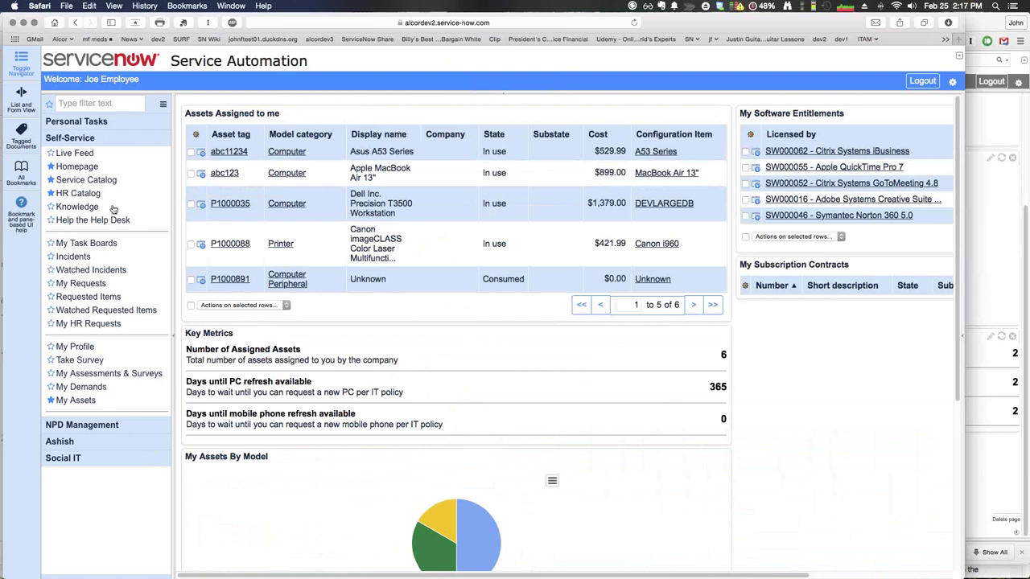
# - Open the Hardware category in the Service Catalog
pyautogui.click(86, 181)
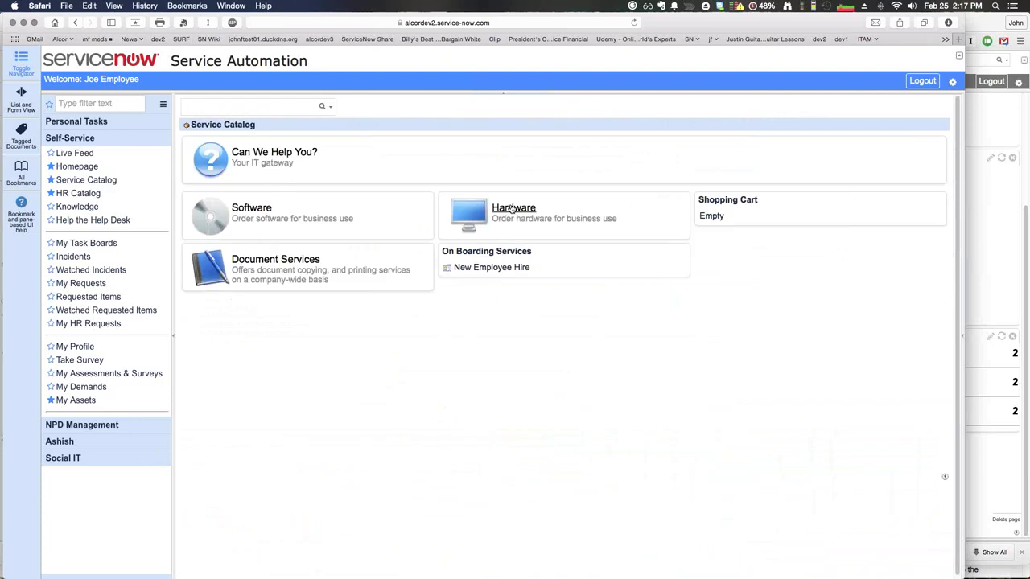
pyautogui.click(512, 208)
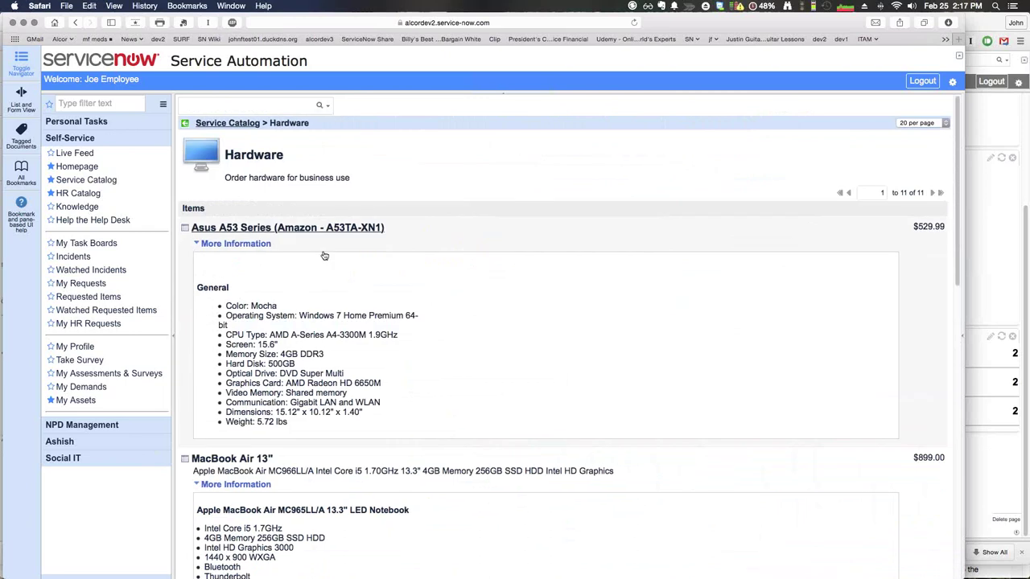
# - Try to collapse the More Information details of the Asus A53 Series and MacBook Air 13" catalog items
pyautogui.click(197, 245)
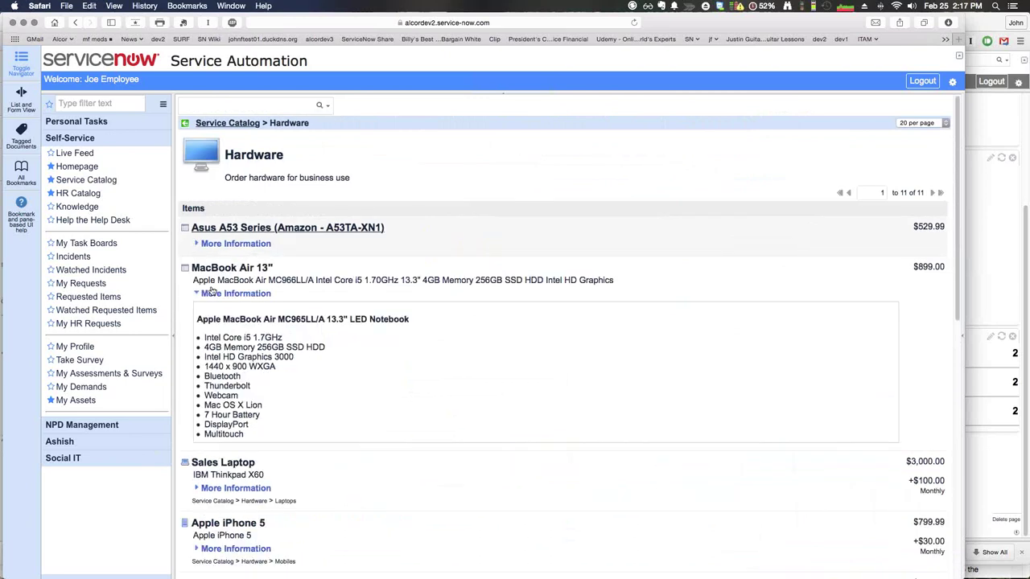
pyautogui.click(197, 293)
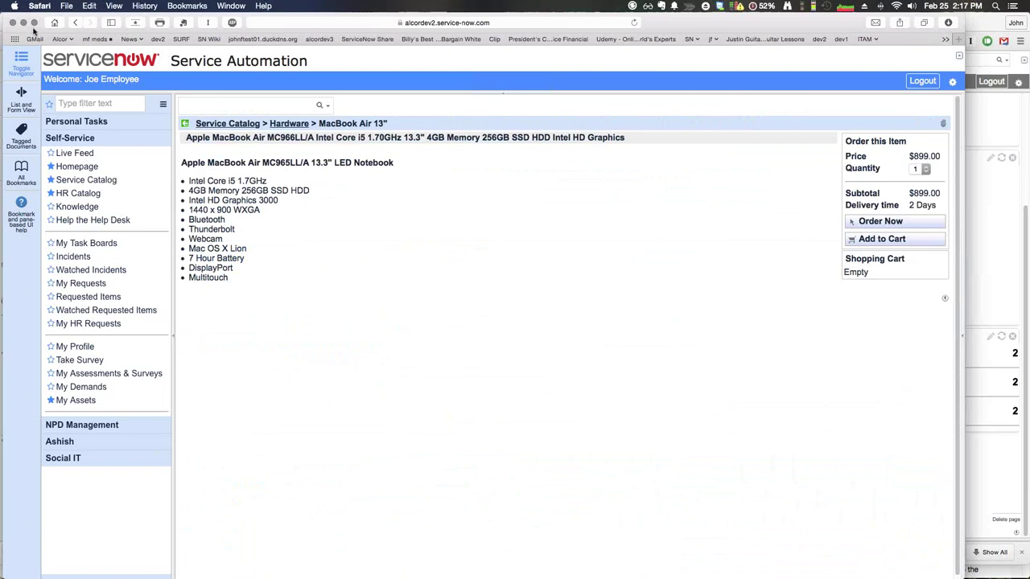
pyautogui.click(76, 22)
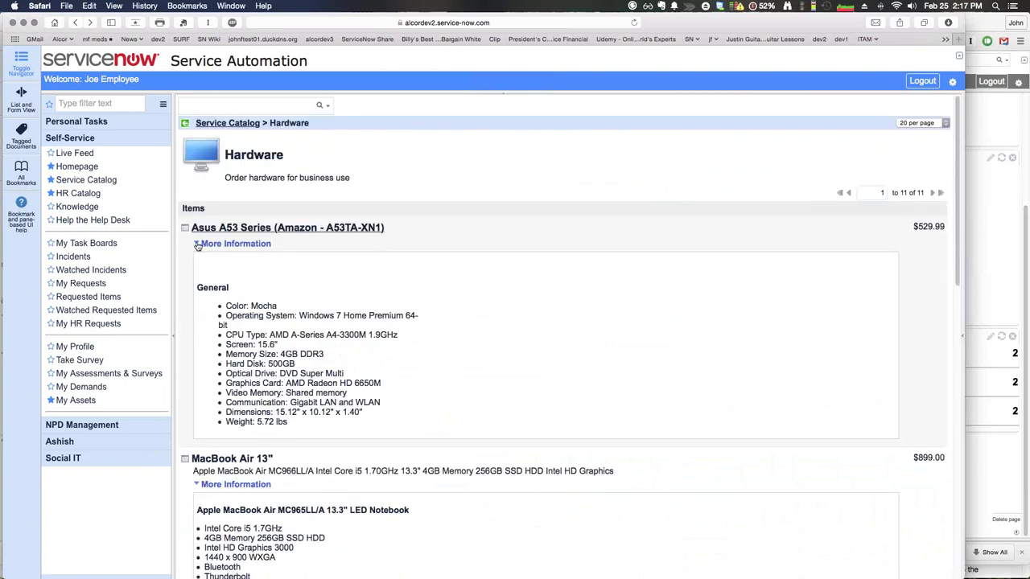
pyautogui.click(198, 244)
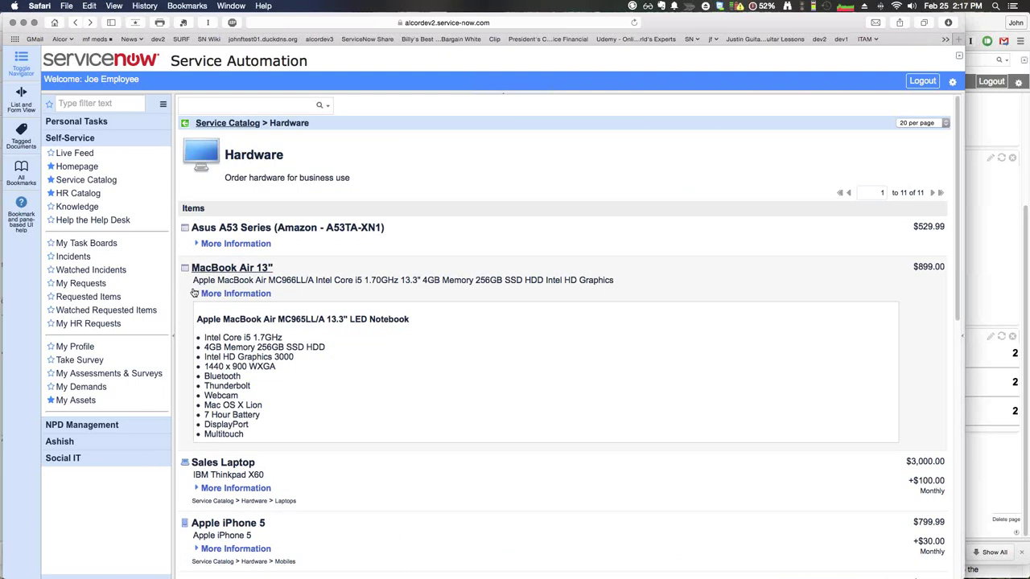
pyautogui.click(194, 293)
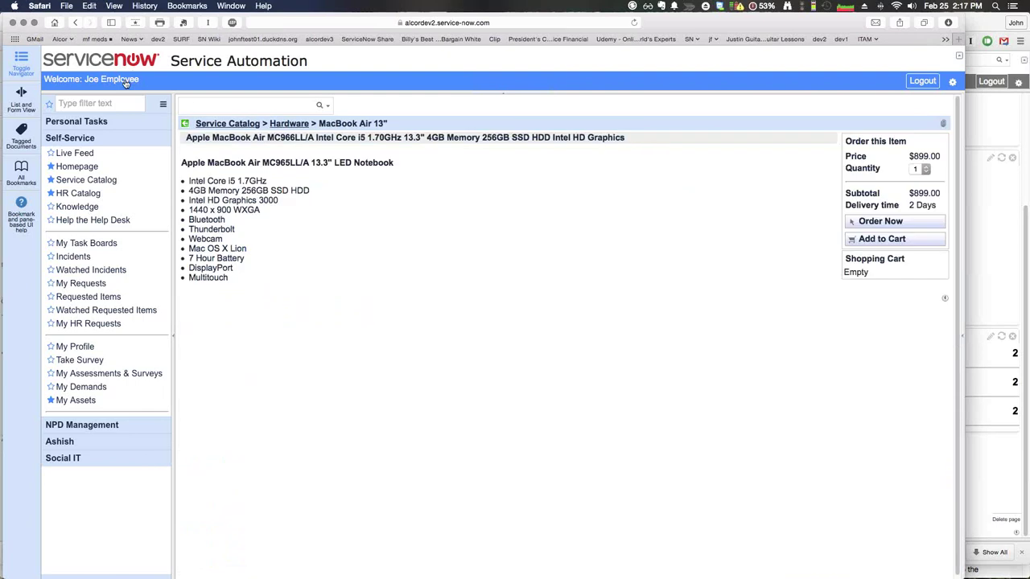
pyautogui.click(75, 24)
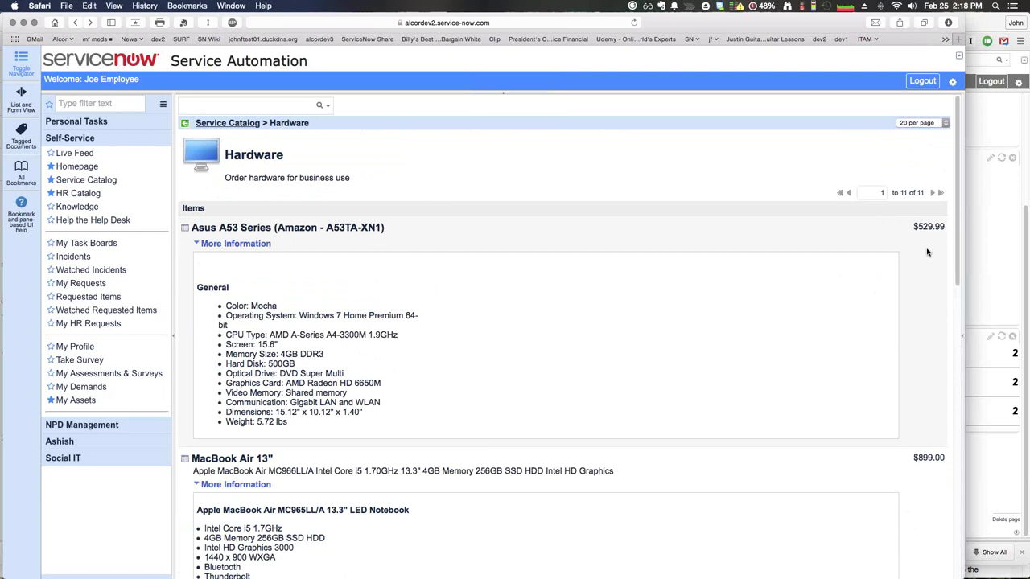
# - Browse the hardware items and order one Asus A53 Series (Amazon - A53TA-XN1) immediately
pyautogui.scroll(-1, 927, 252)
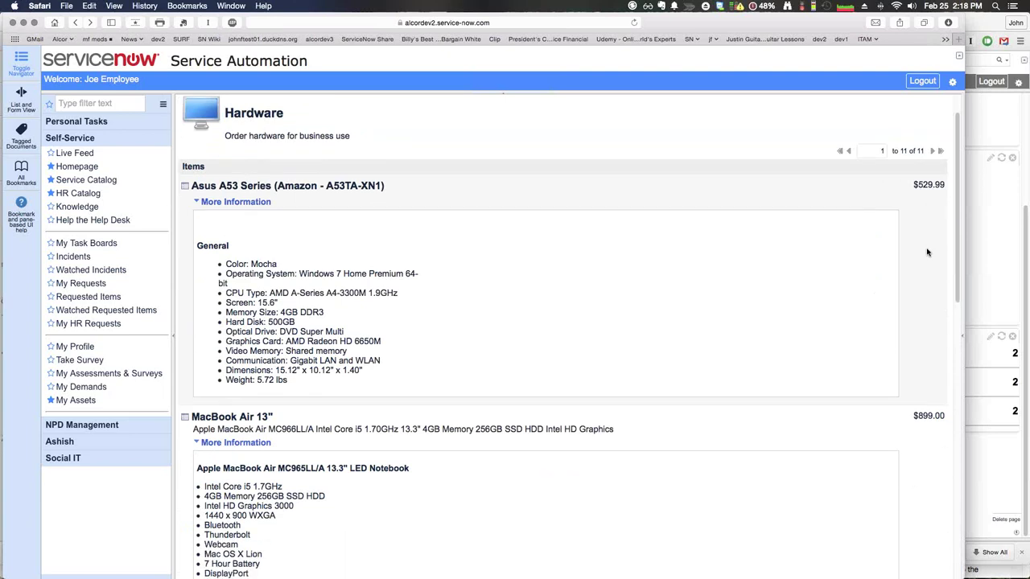
pyautogui.scroll(-1, 927, 252)
pyautogui.scroll(-1, 224, 326)
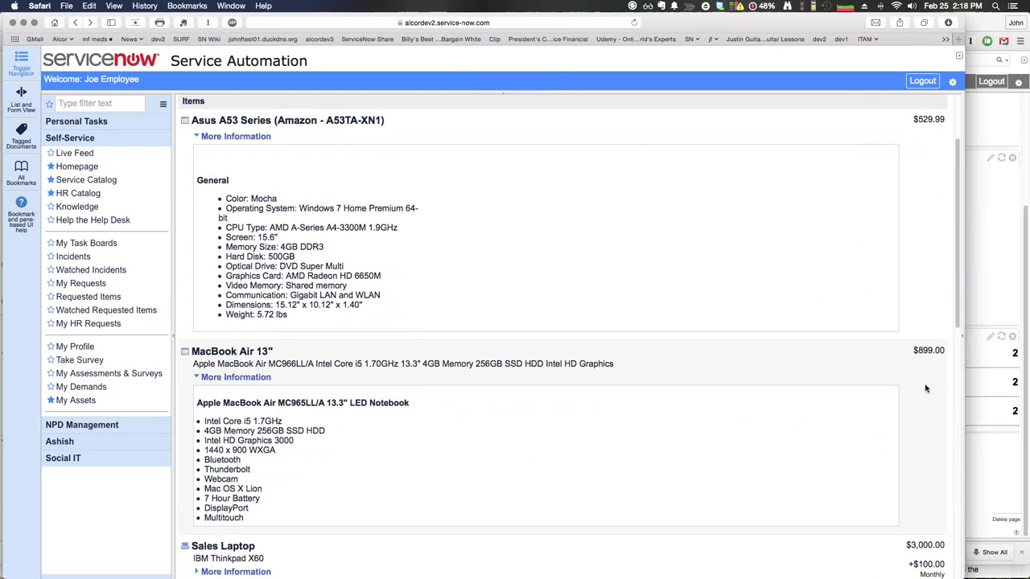
pyautogui.scroll(-2, 925, 389)
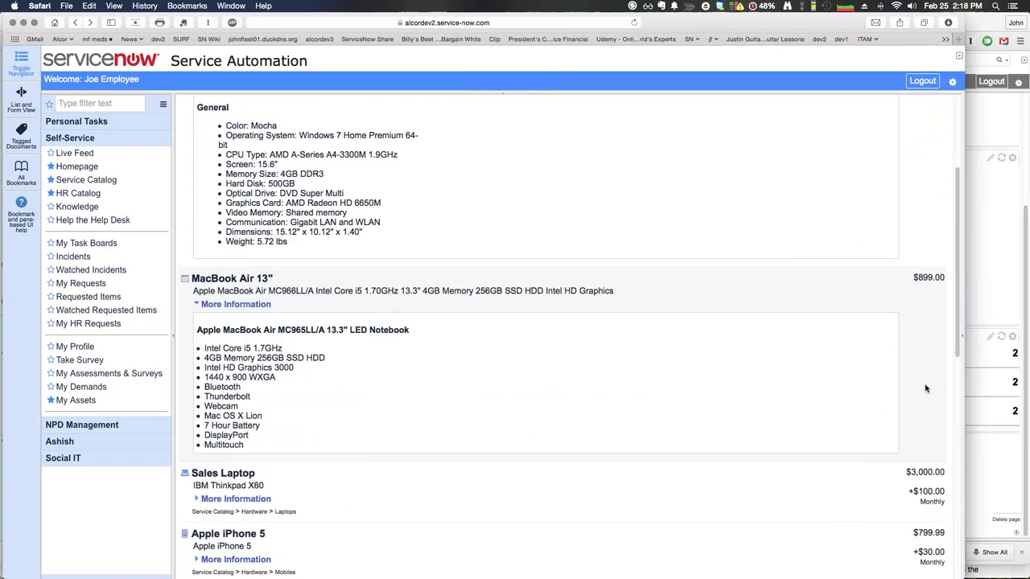
pyautogui.scroll(-1, 551, 442)
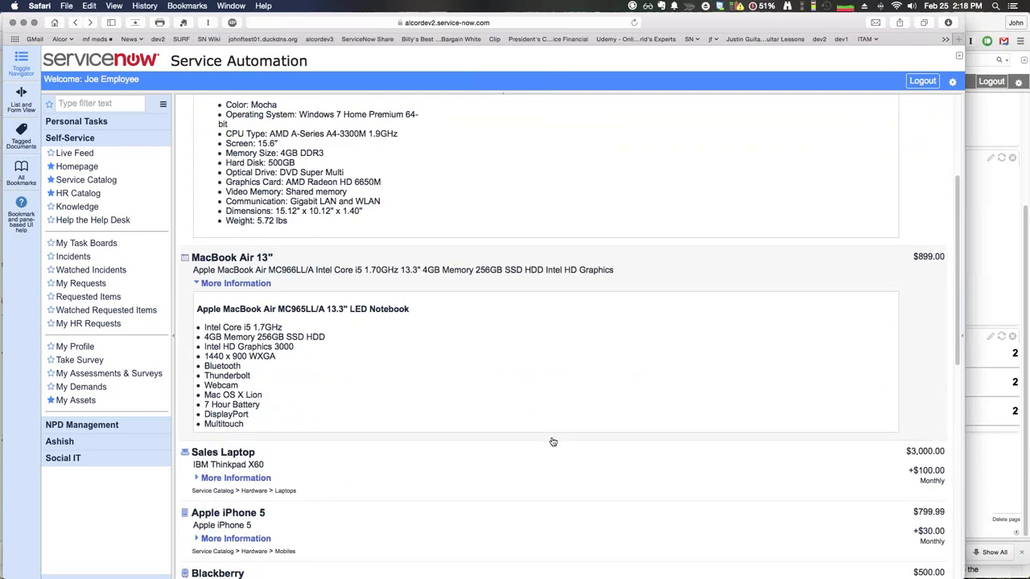
pyautogui.scroll(5, 552, 441)
pyautogui.click(326, 228)
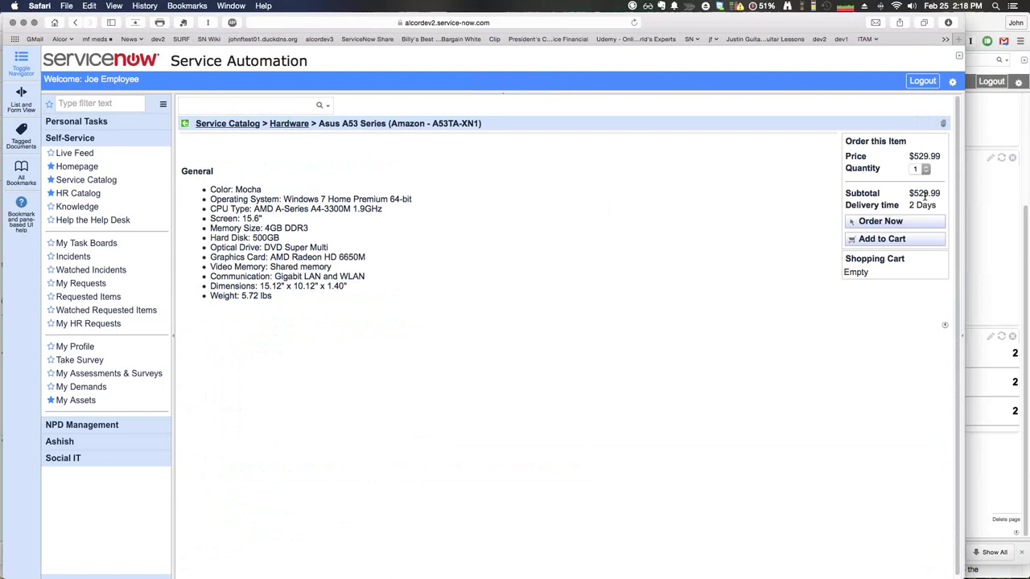
pyautogui.click(880, 221)
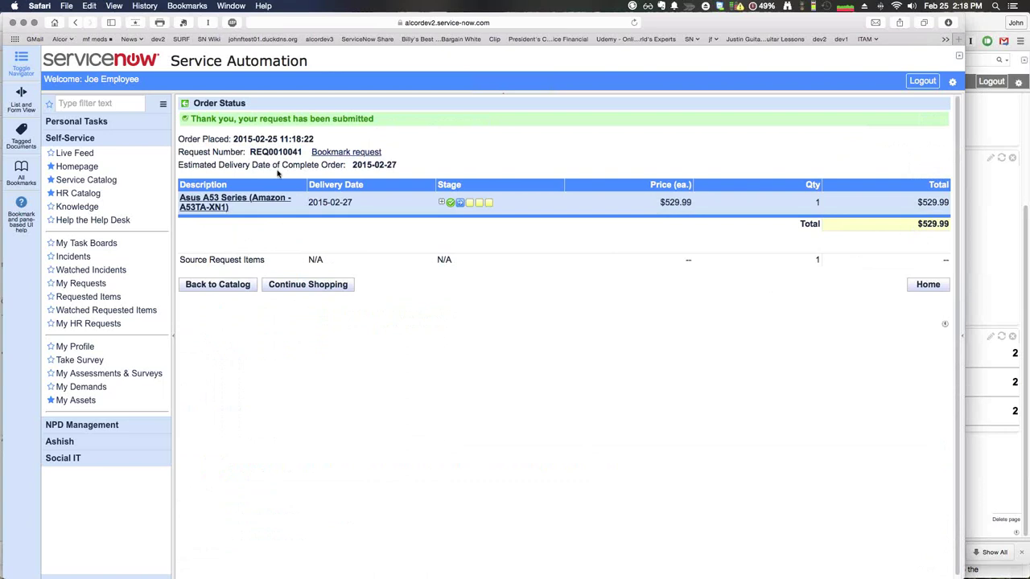
# - Expand the stage details of the submitted Asus A53 Series request and return to the homepage
pyautogui.click(439, 203)
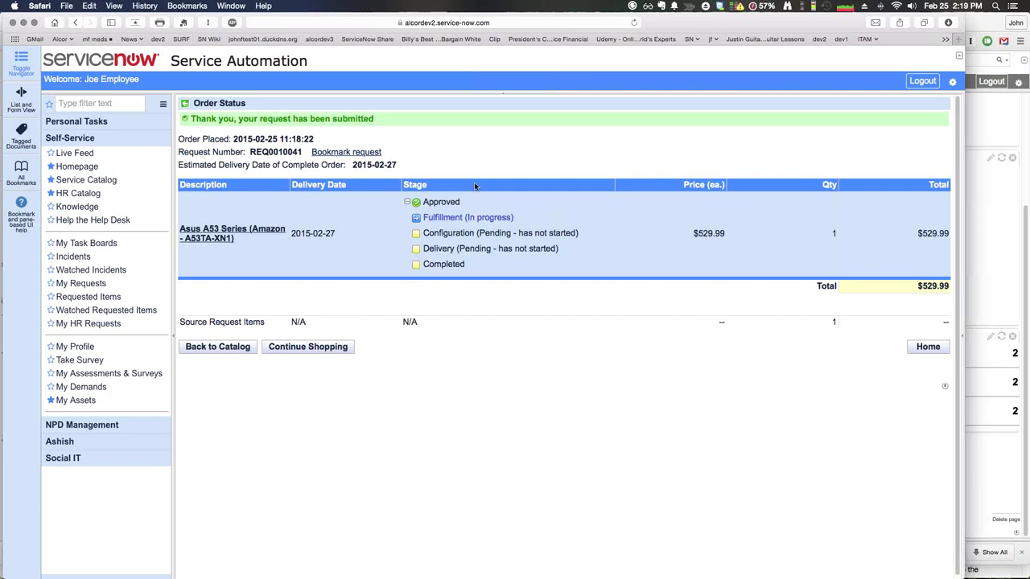
pyautogui.click(936, 347)
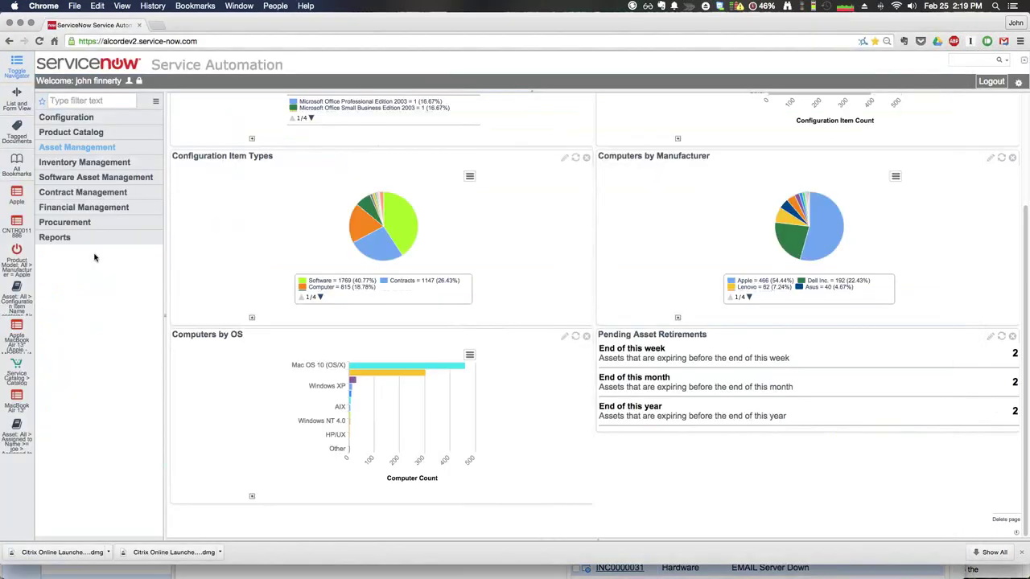
# - Switch back to Chrome and review the Procurement Overview, from the requests that require sourcing to the purchase orders pending delivery
pyautogui.click(64, 222)
pyautogui.click(68, 235)
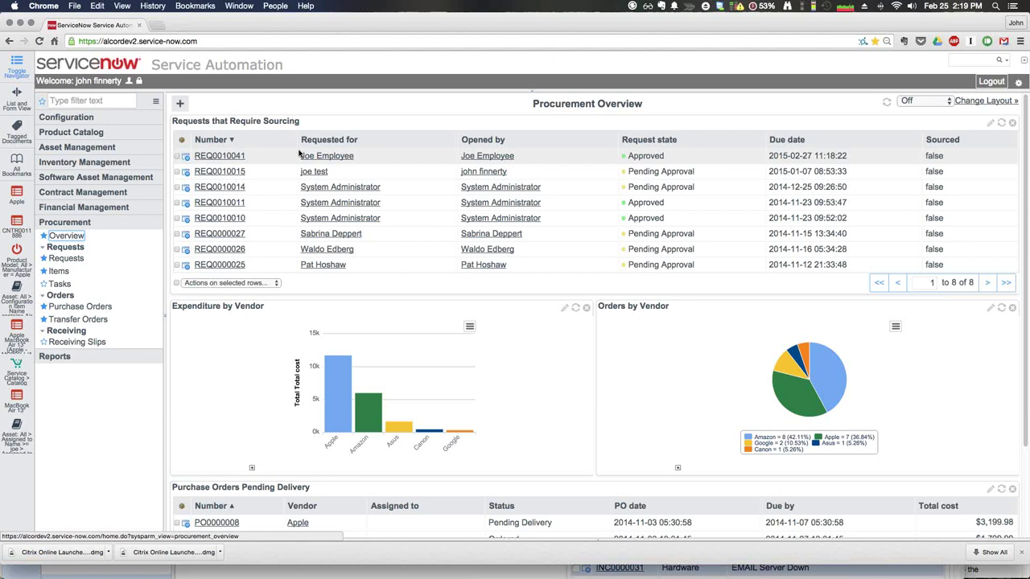
pyautogui.scroll(-1, 364, 165)
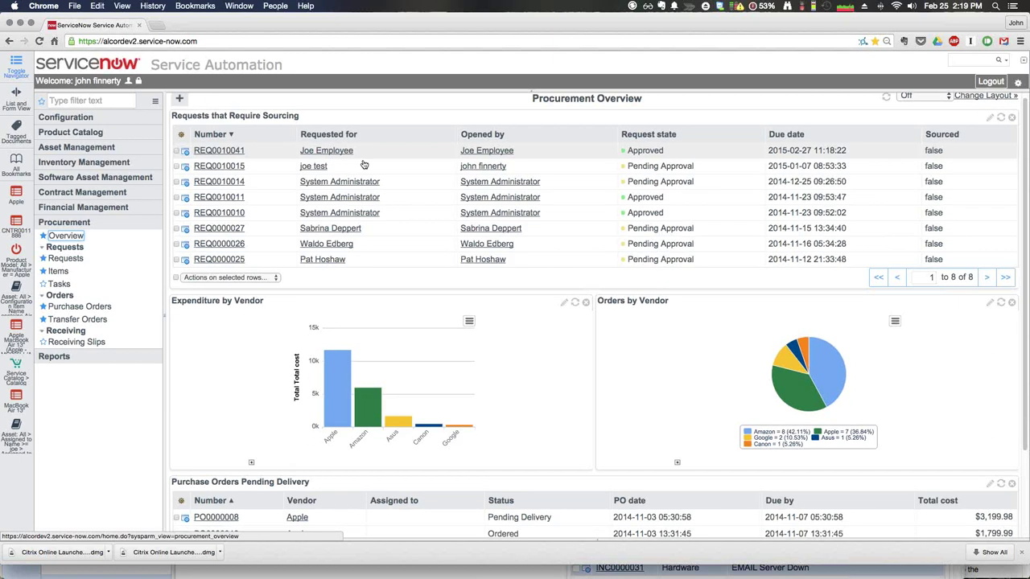
pyautogui.scroll(1, 630, 159)
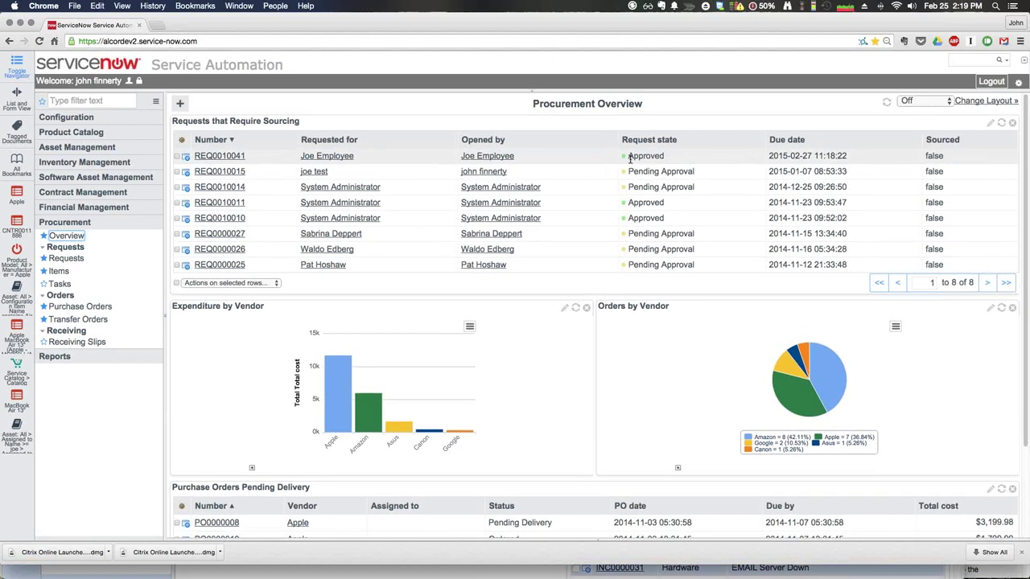
pyautogui.scroll(-1, 630, 159)
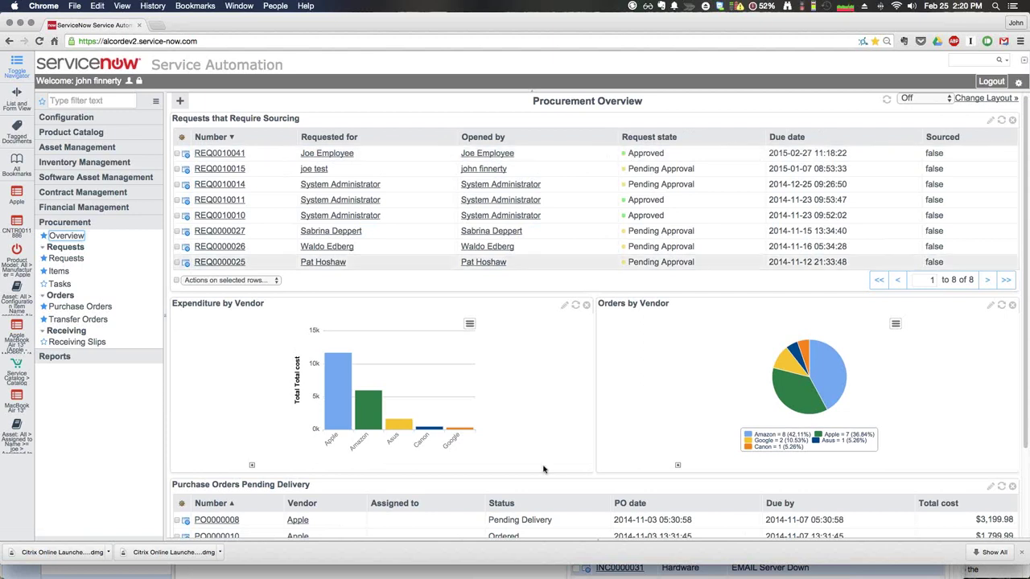
pyautogui.scroll(-5, 543, 469)
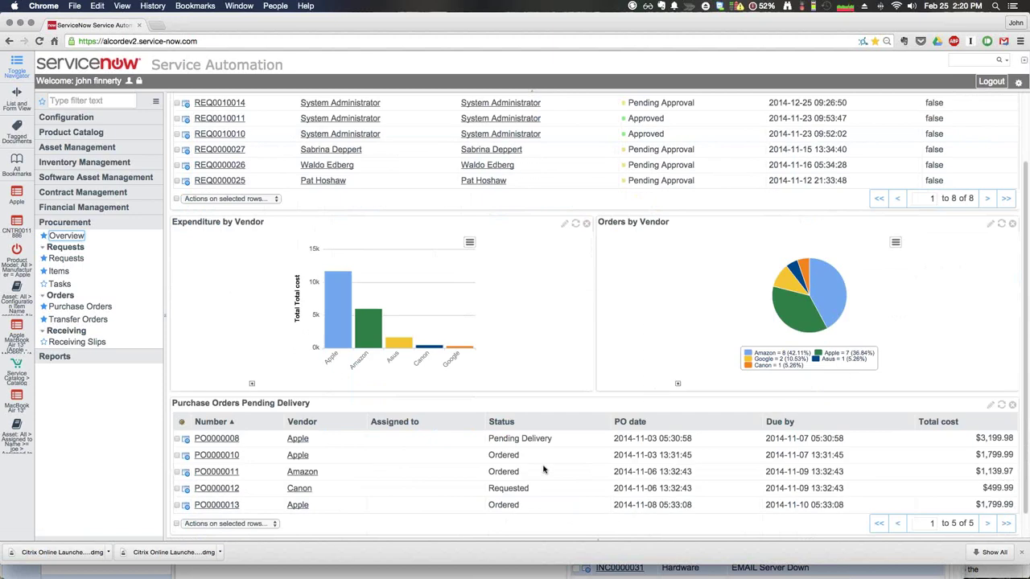
pyautogui.scroll(-2, 543, 469)
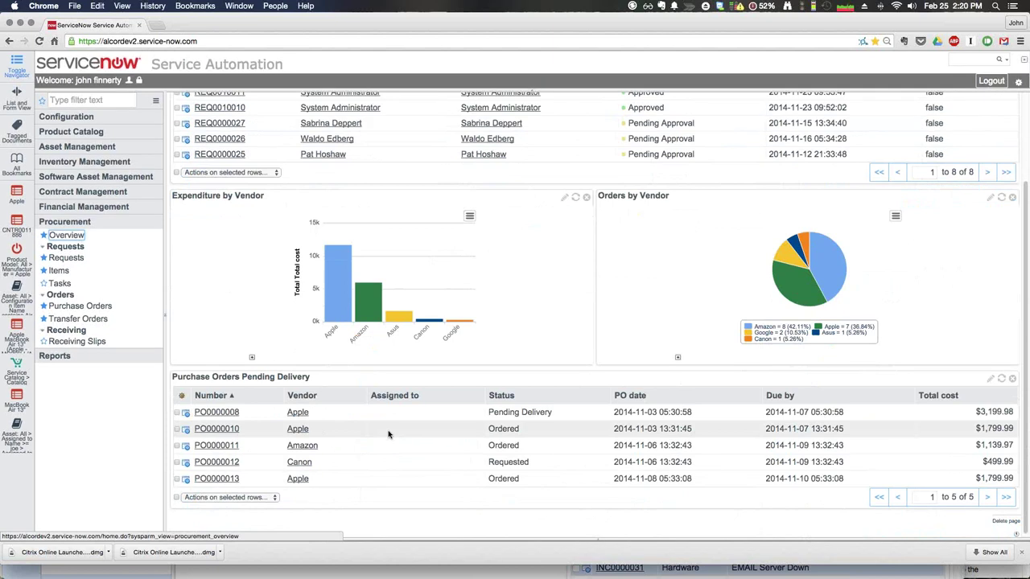
pyautogui.scroll(4, 388, 434)
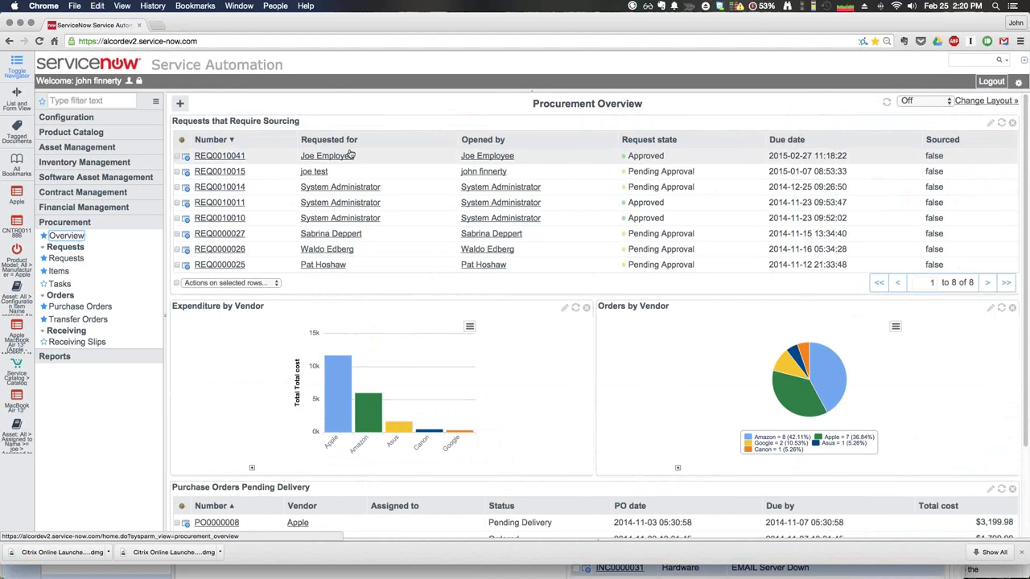
# - Open the newest approved request that requires sourcing and expand the stage details of its Asus A53 Series item
pyautogui.scroll(-1, 351, 155)
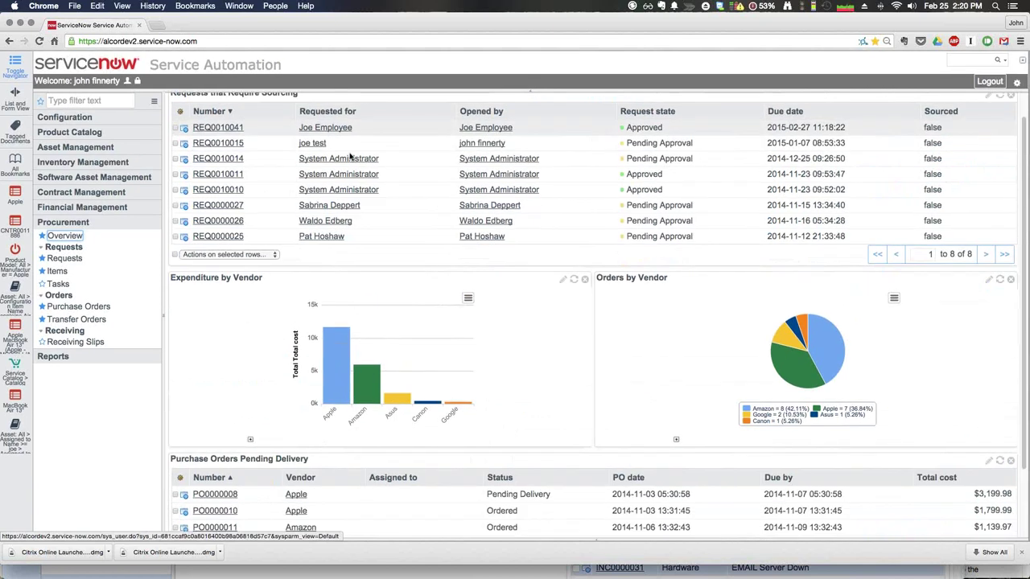
pyautogui.click(208, 128)
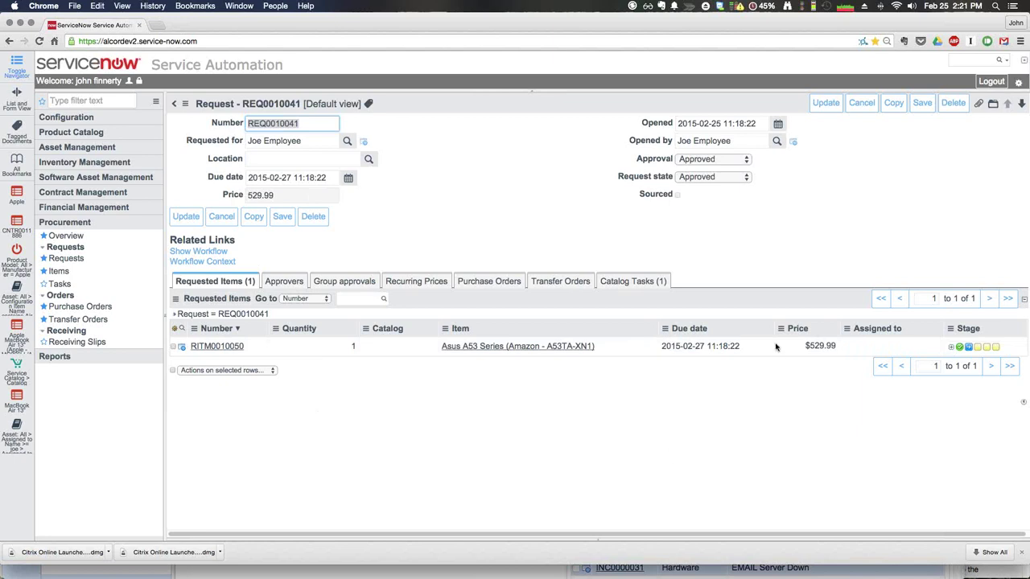
pyautogui.click(884, 444)
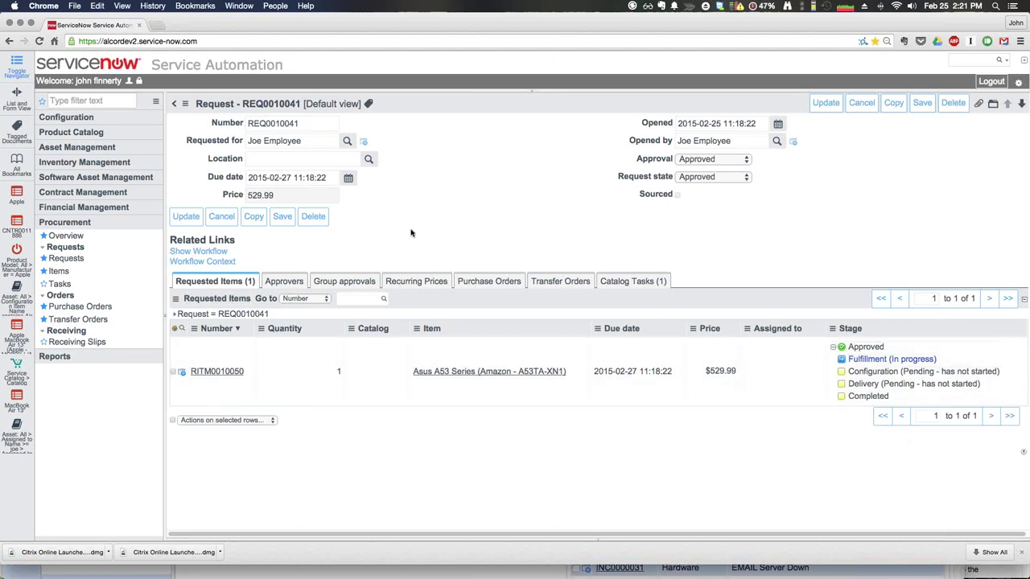
# - Open the request's Source Request Items catalog task, review its details and start sourcing the request
pyautogui.click(621, 282)
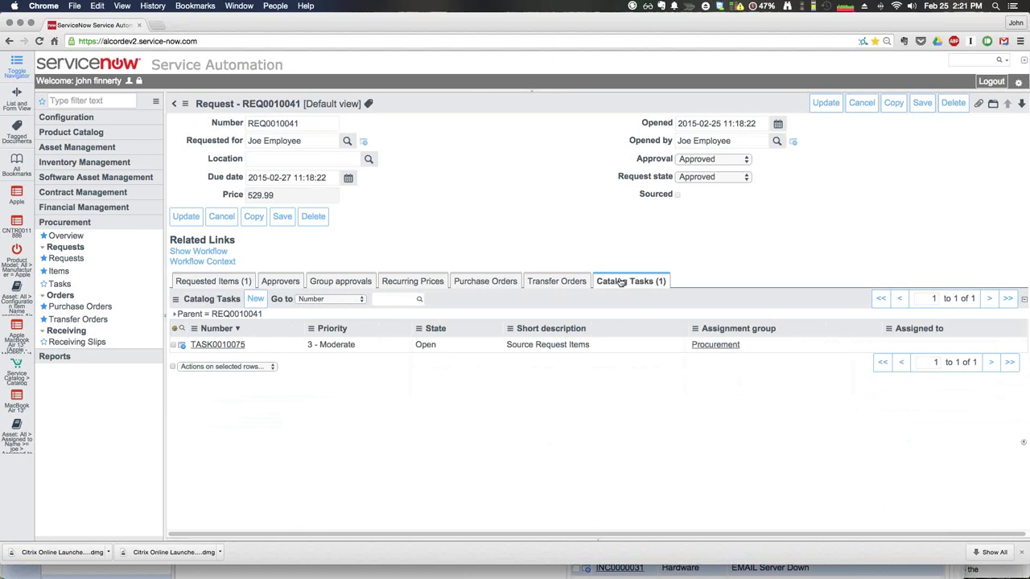
pyautogui.click(231, 347)
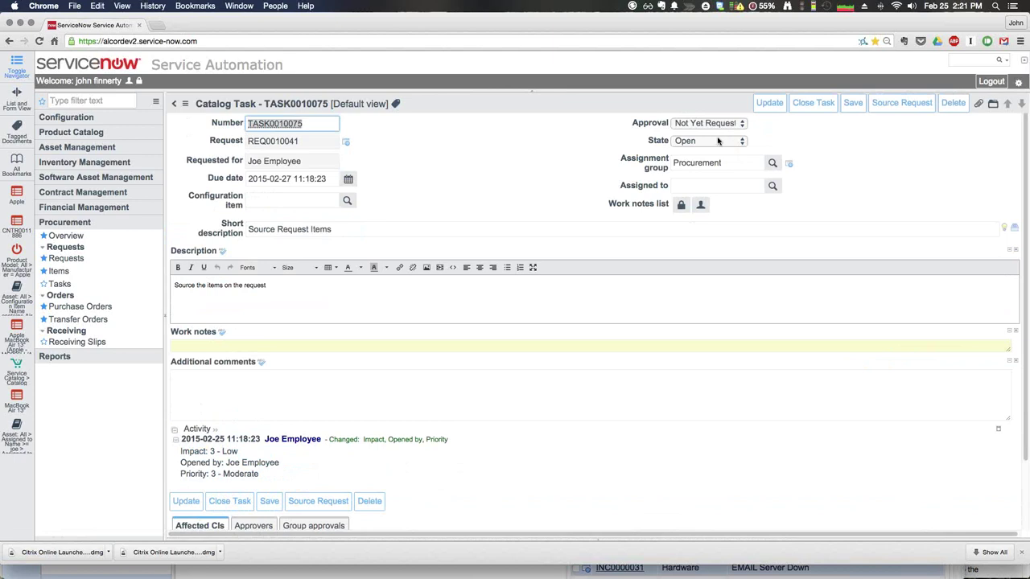
pyautogui.scroll(-1, 720, 149)
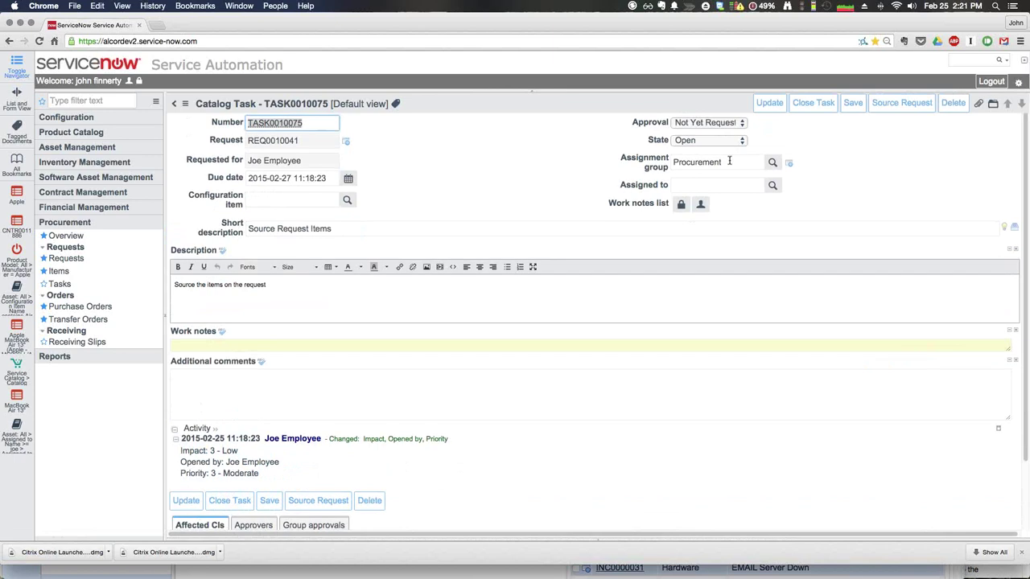
pyautogui.hscroll(-1, 564, 193)
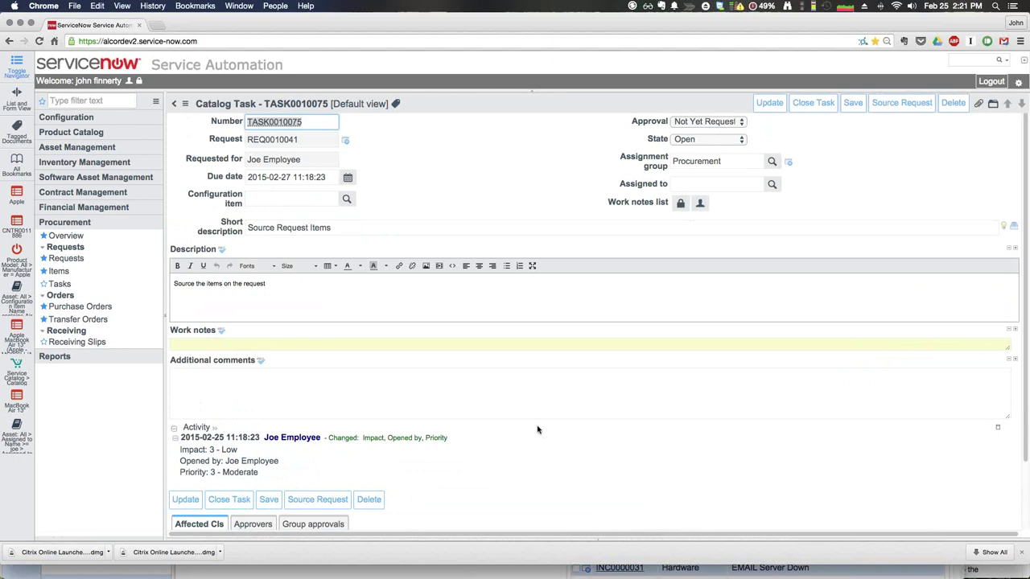
pyautogui.scroll(-3, 537, 429)
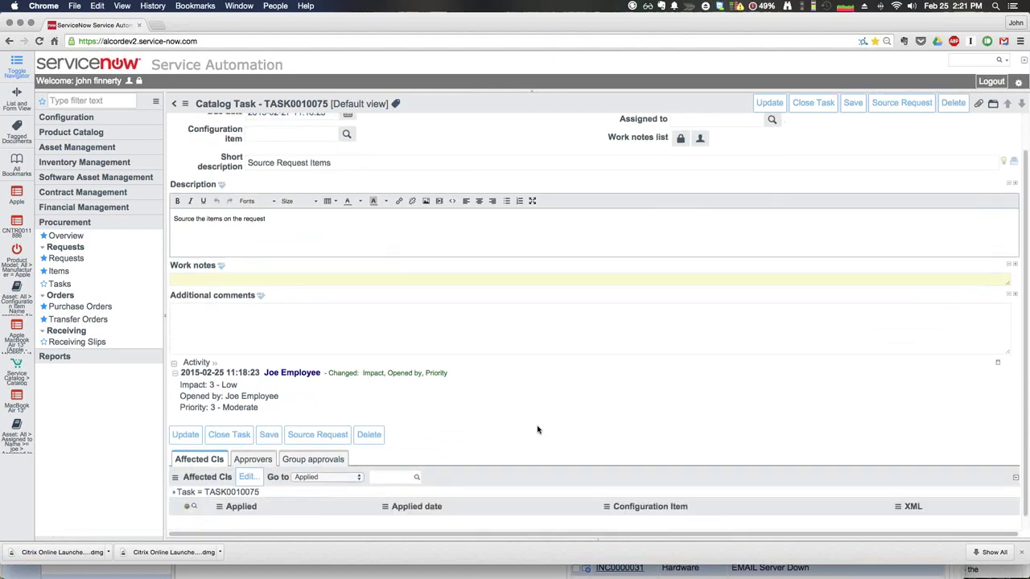
pyautogui.click(325, 422)
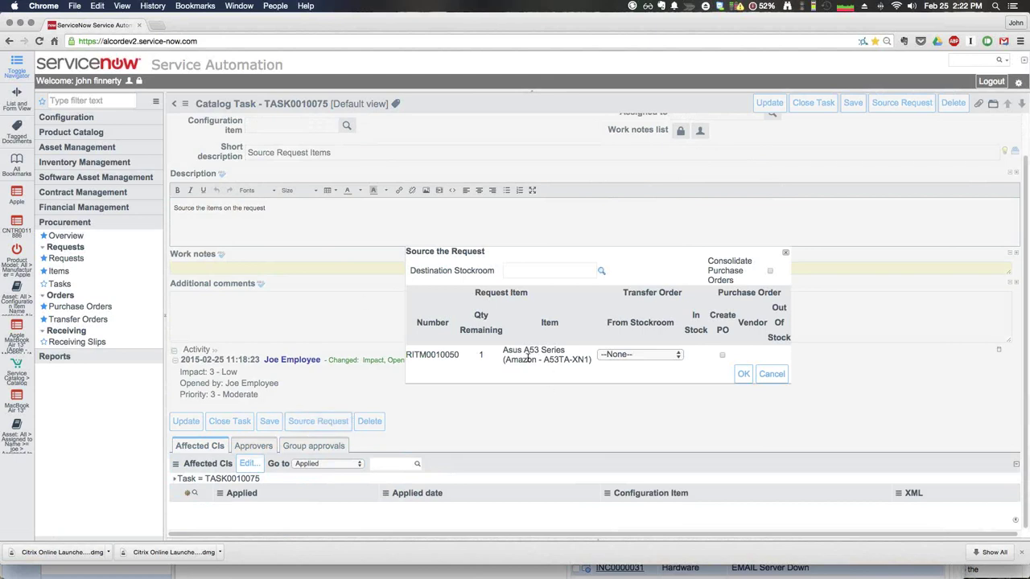
pyautogui.click(668, 357)
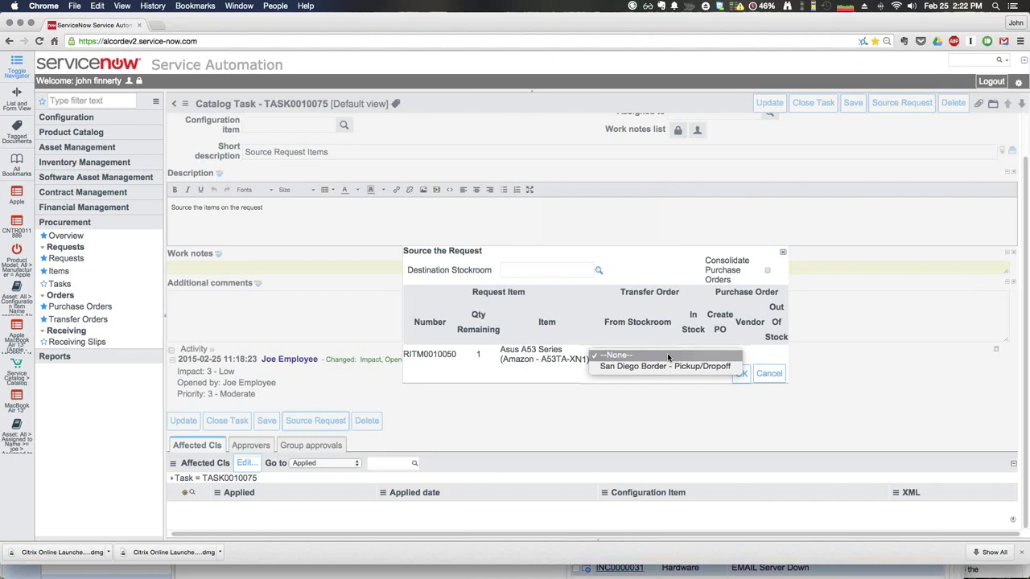
pyautogui.click(652, 369)
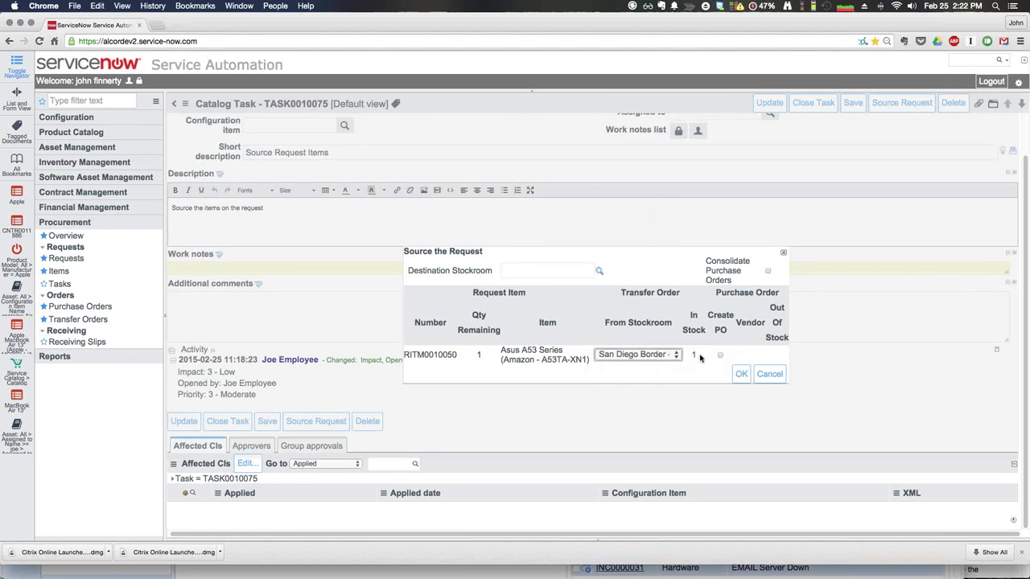
pyautogui.click(657, 355)
pyautogui.click(653, 344)
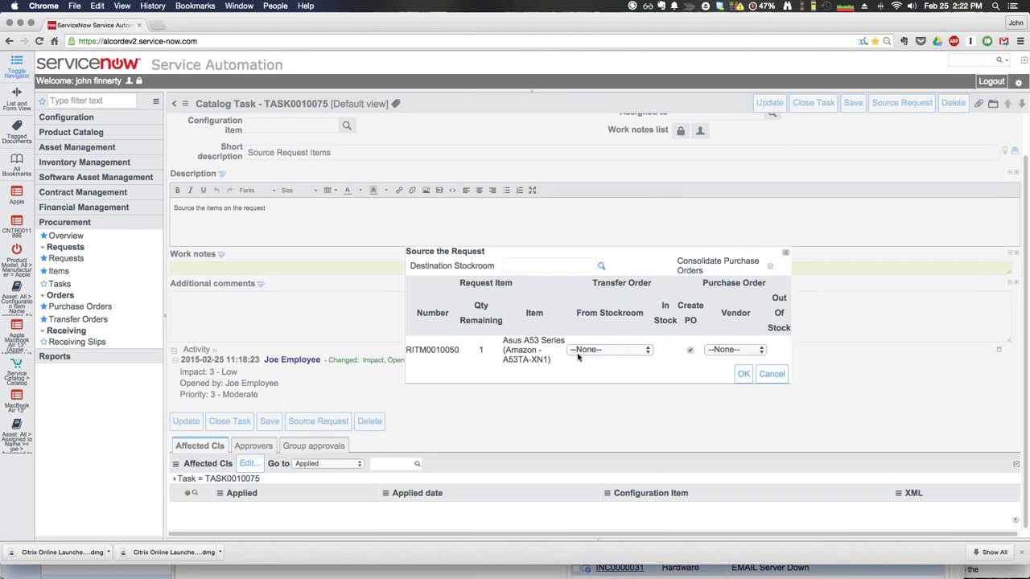
# - Source the Asus A53 Series through a purchase order from Amazon ($529.99), with Southern California Warehouse as the destination stockroom
pyautogui.click(575, 265)
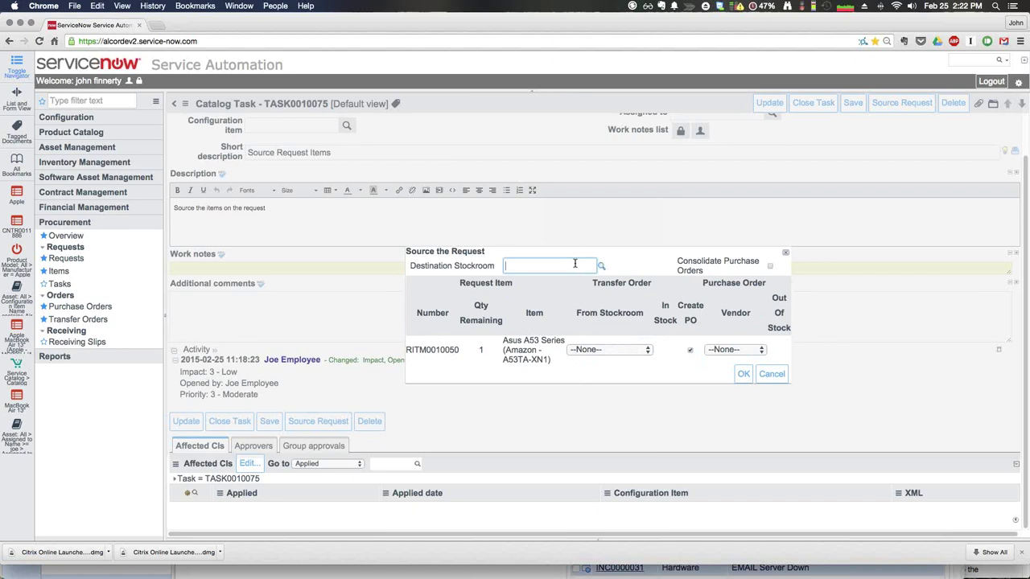
pyautogui.click(602, 266)
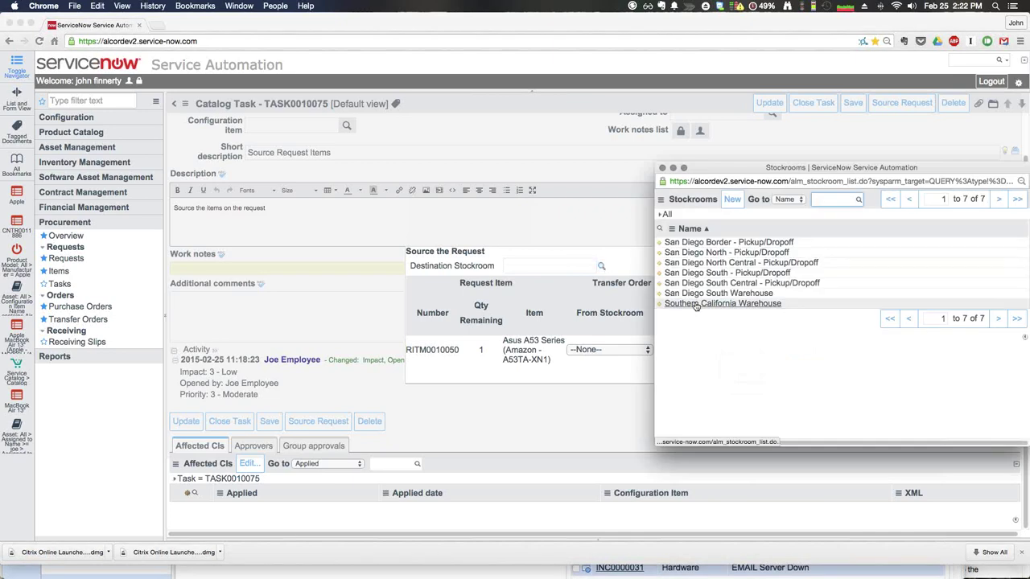
pyautogui.click(695, 305)
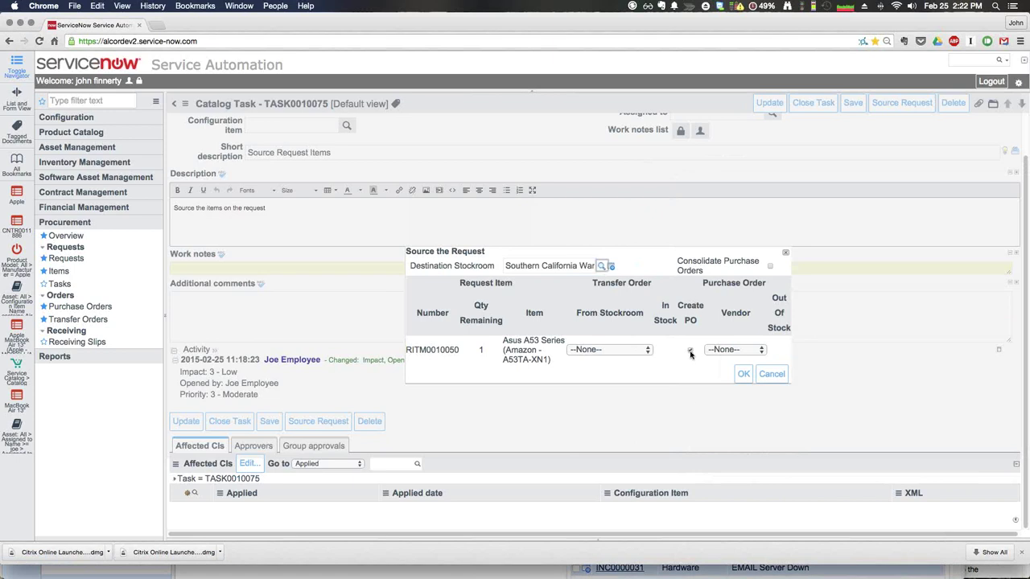
pyautogui.click(731, 354)
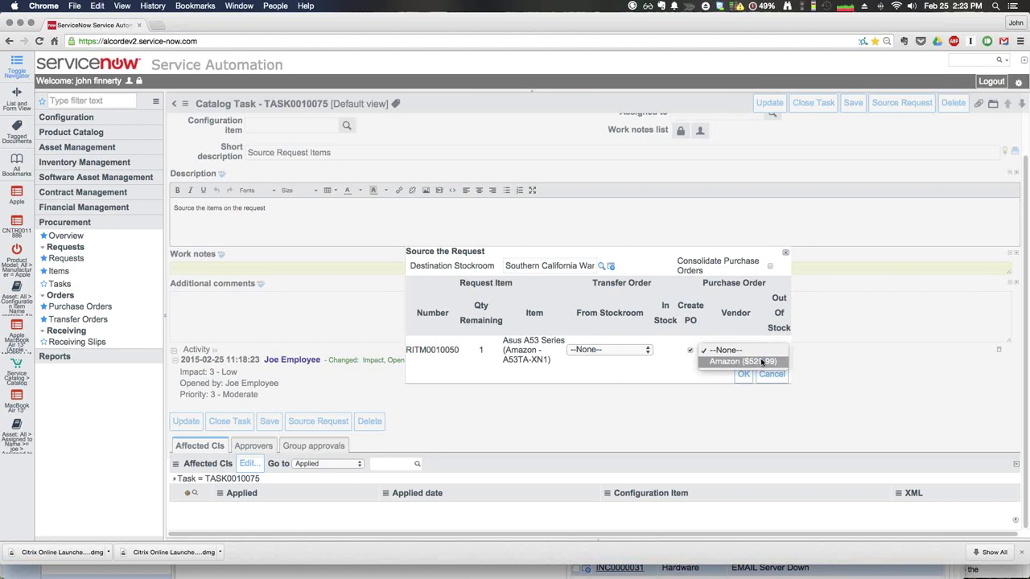
pyautogui.click(761, 362)
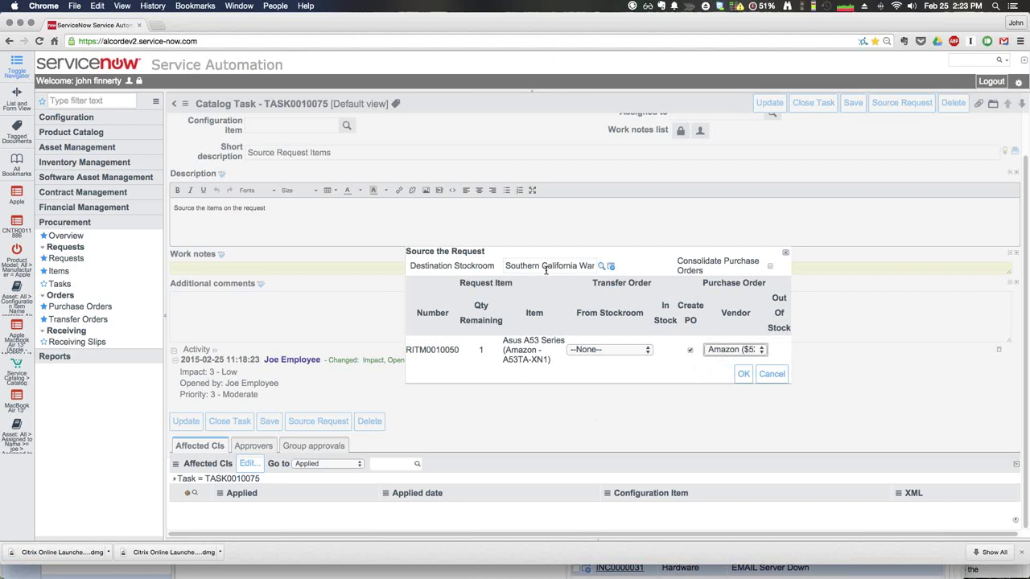
pyautogui.click(742, 374)
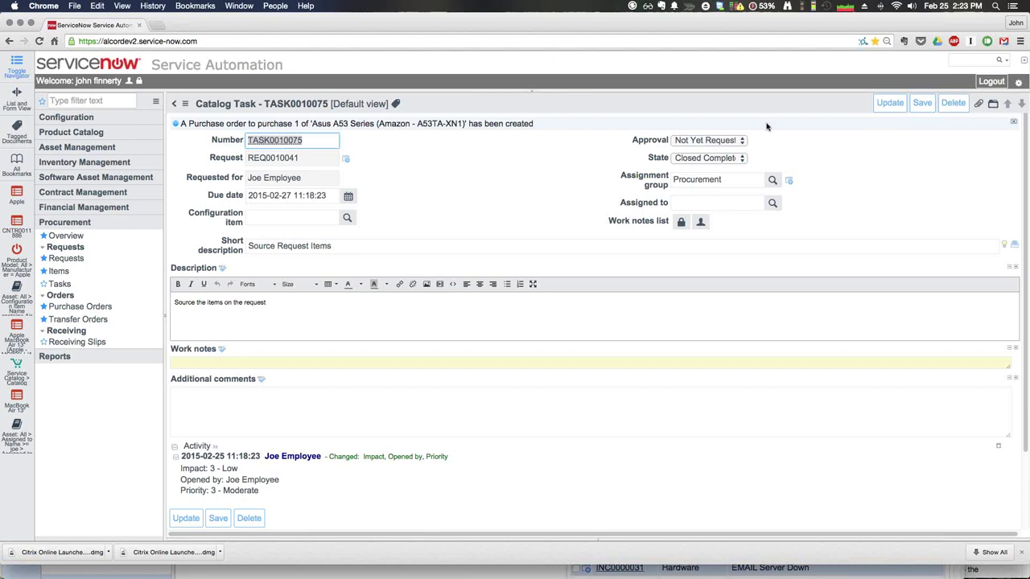
# - Update the sourcing task and open the Amazon purchase order listed on the parent request
pyautogui.click(886, 103)
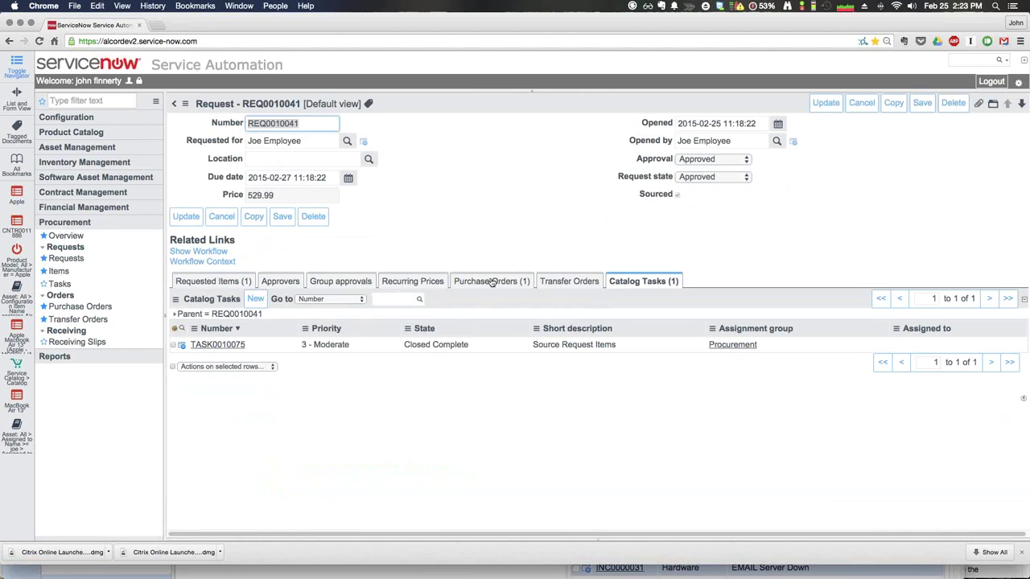
pyautogui.click(492, 282)
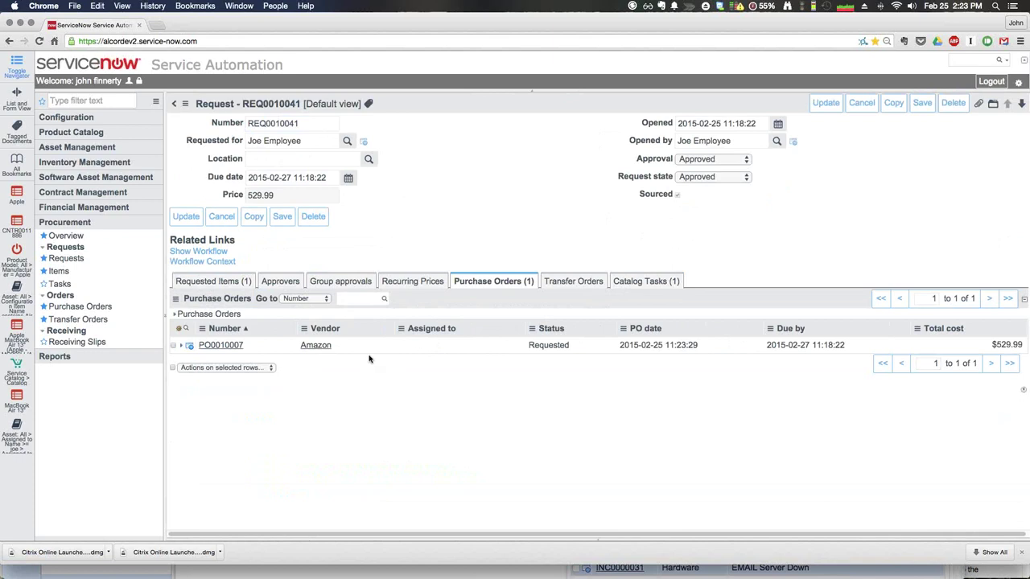
pyautogui.click(225, 346)
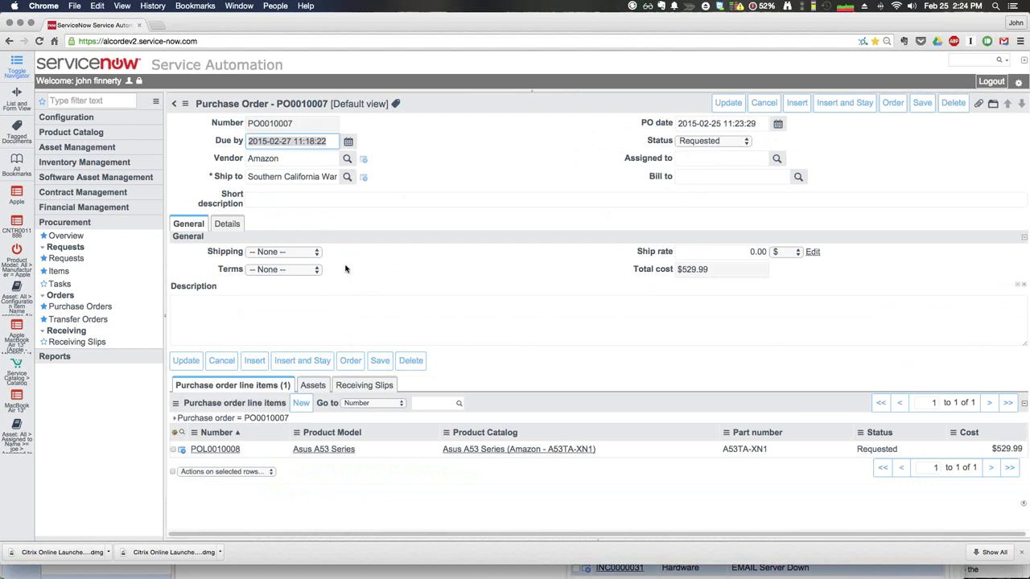
# - Set the purchase order's shipping to 2 Day Ground and check the available payment terms, leaving them at None
pyautogui.click(313, 252)
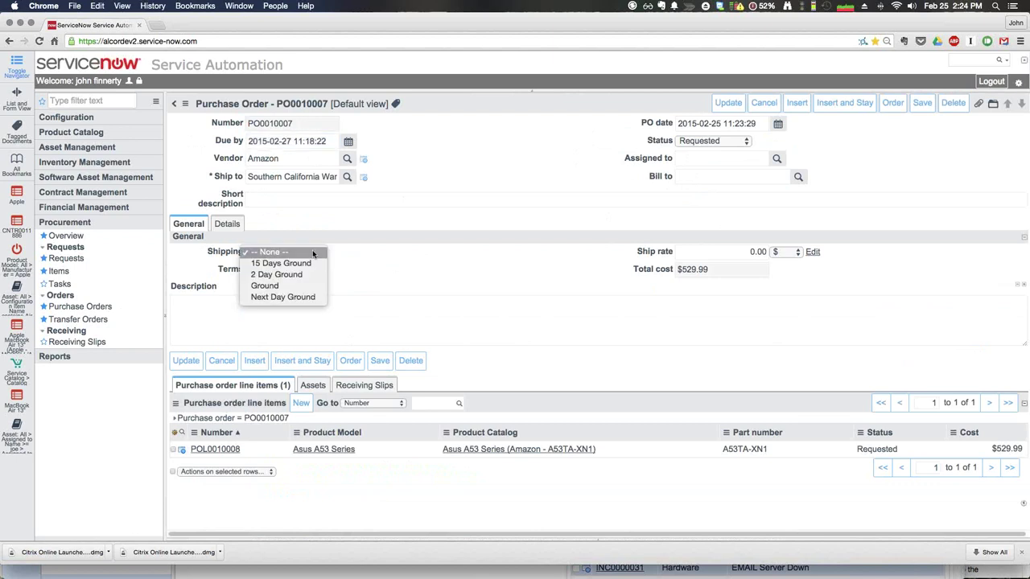
pyautogui.click(306, 263)
pyautogui.click(301, 271)
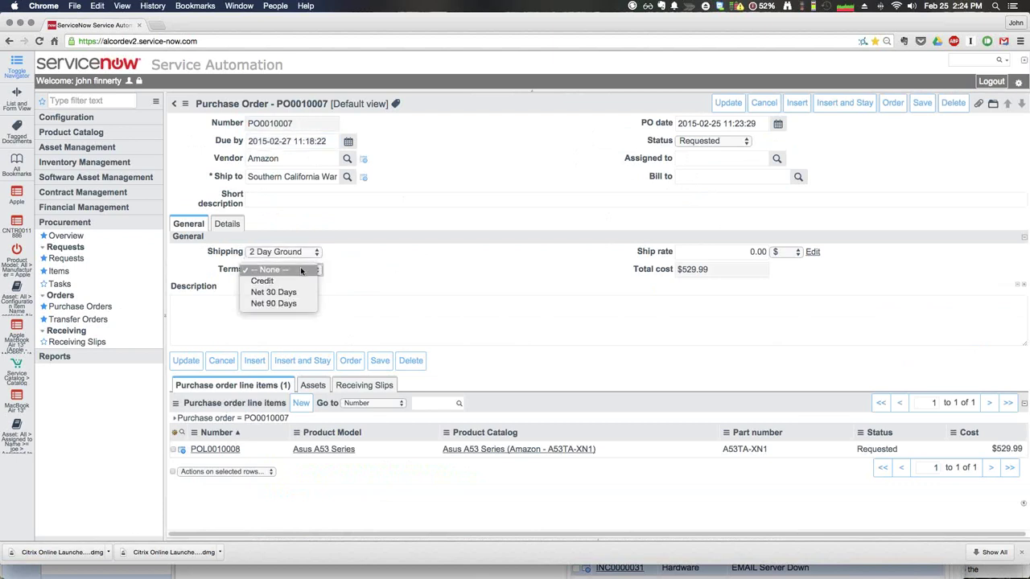
pyautogui.click(299, 270)
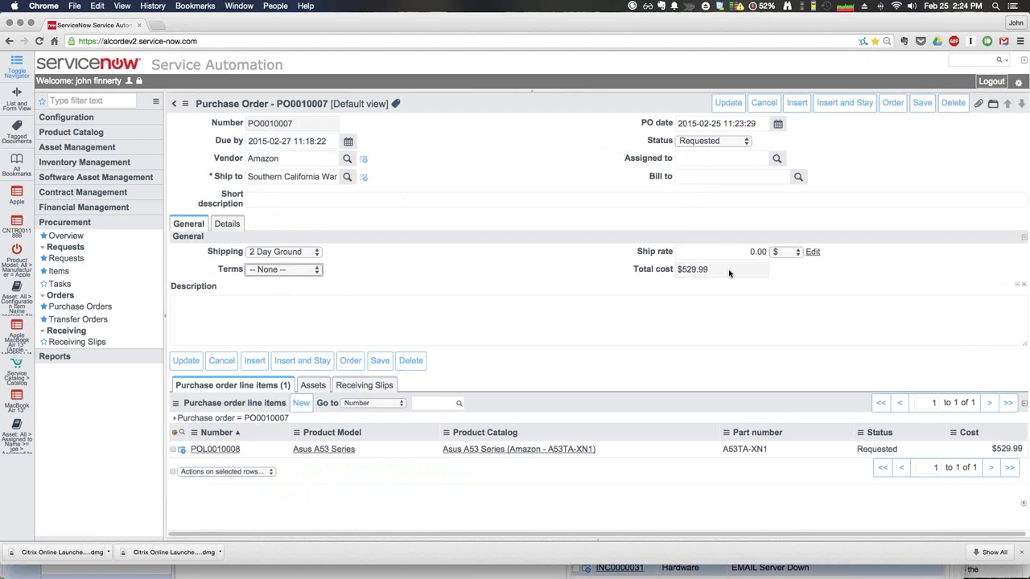
# - Assign Apple's FY2015 Purchase MSA contract in the purchase order's details
pyautogui.click(215, 225)
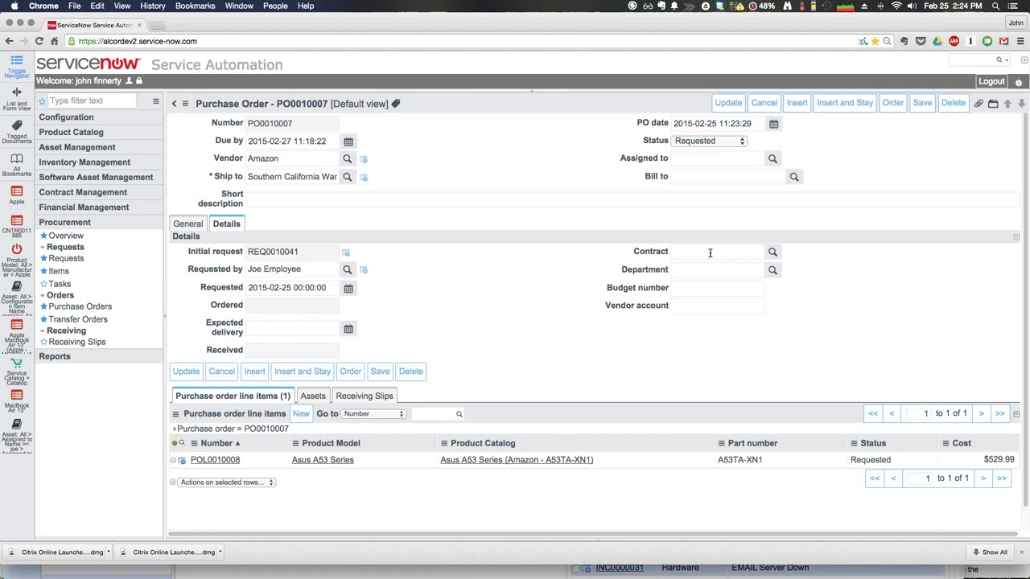
pyautogui.click(771, 253)
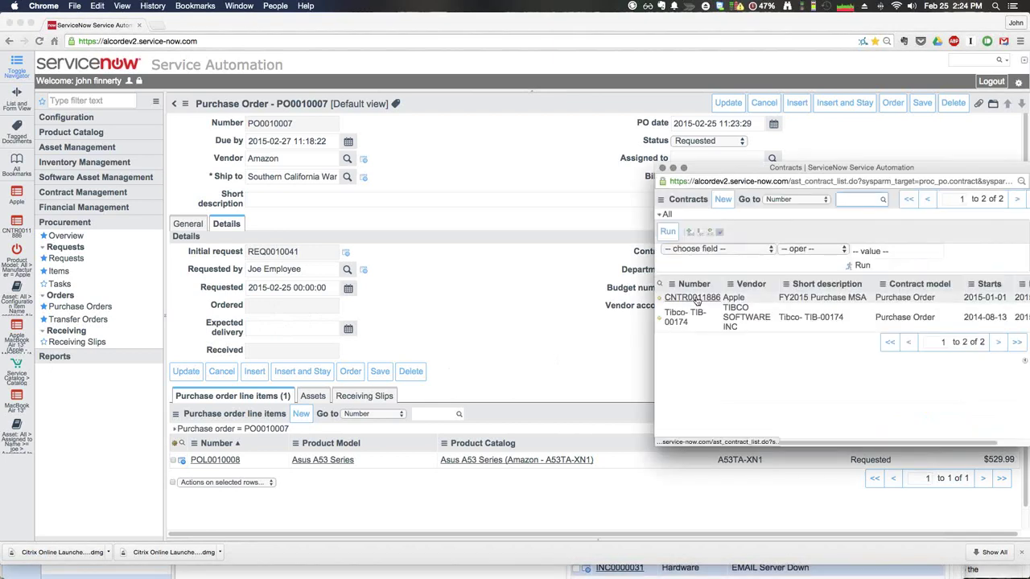
pyautogui.click(705, 298)
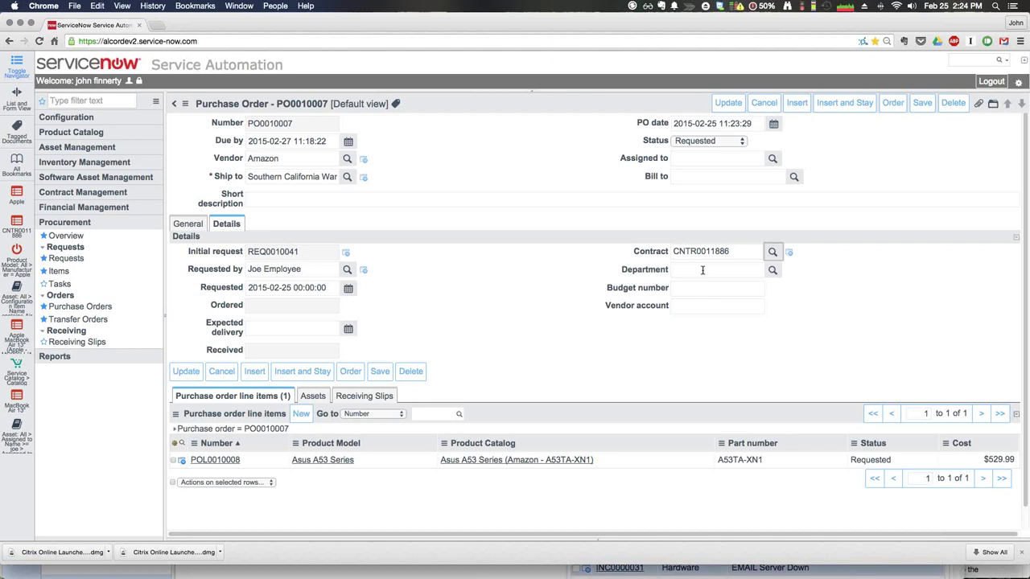
pyautogui.scroll(-1, 702, 271)
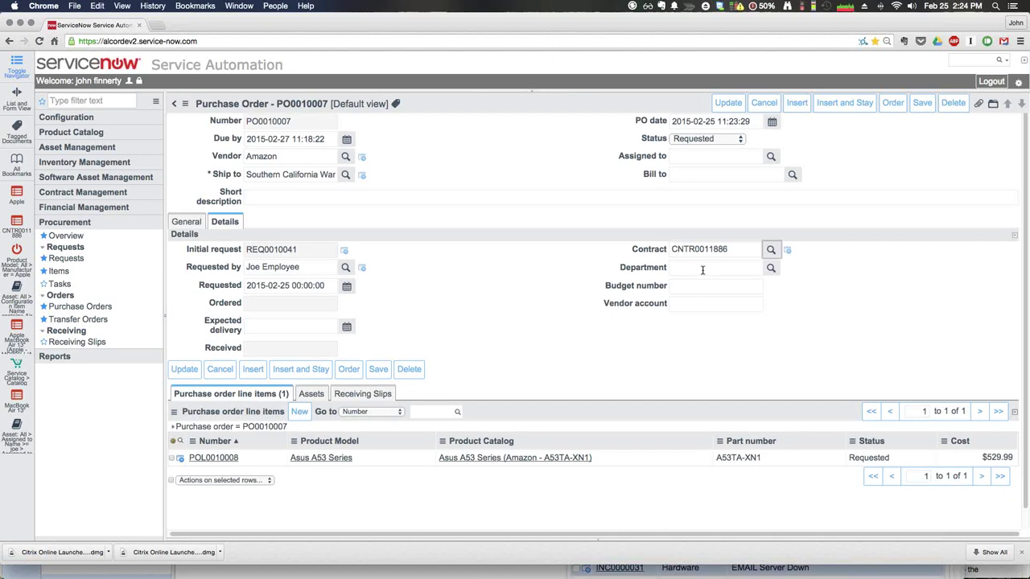
pyautogui.click(702, 270)
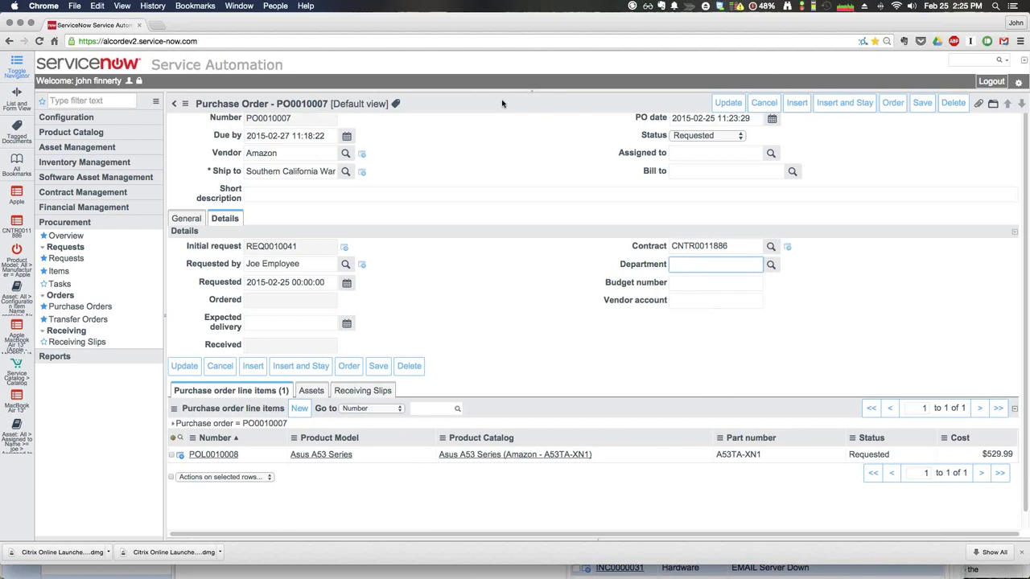
# - Save the purchase order and place the order with the vendor
pyautogui.click(921, 103)
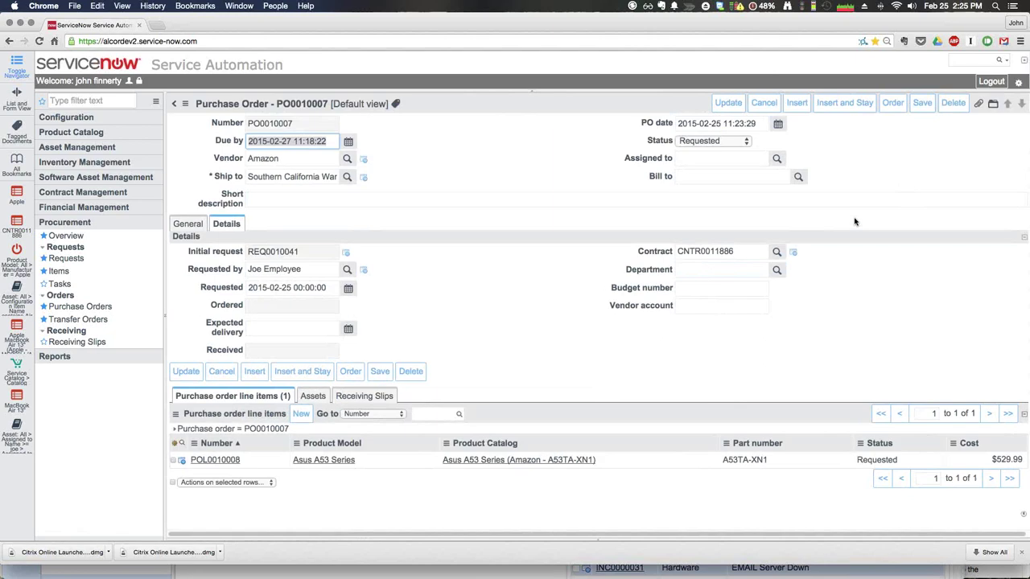
pyautogui.click(894, 104)
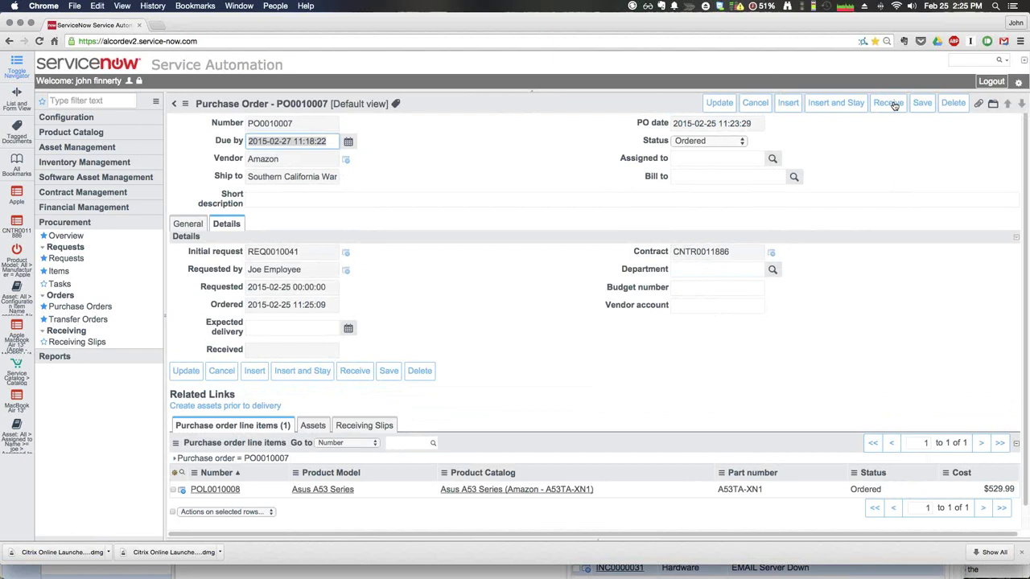
pyautogui.click(894, 105)
# - Switch to Safari to expand the requested Asus A53 Series' stage details, and return to Chrome to reopen the Amazon purchase order
pyautogui.click(528, 574)
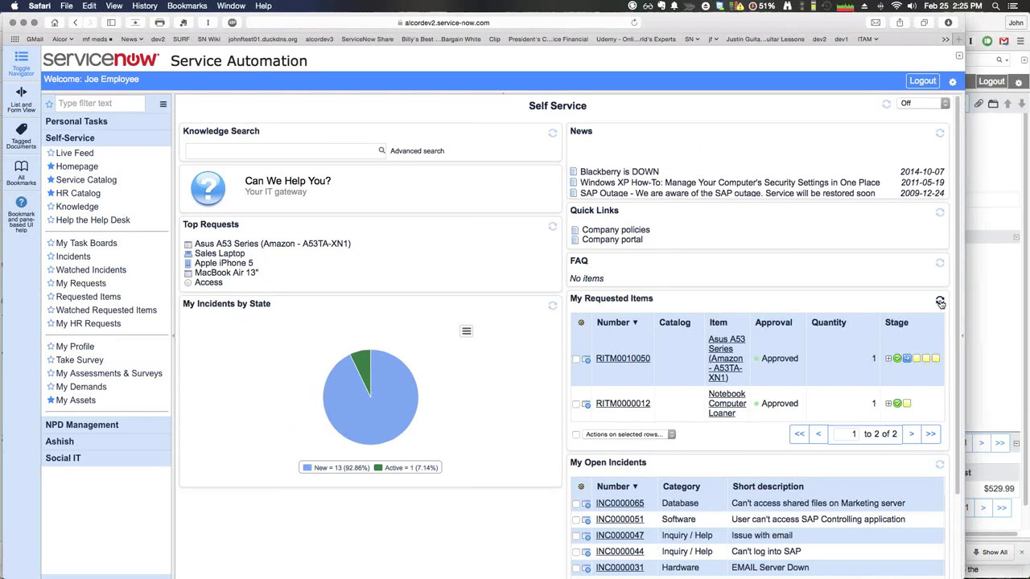
pyautogui.click(888, 359)
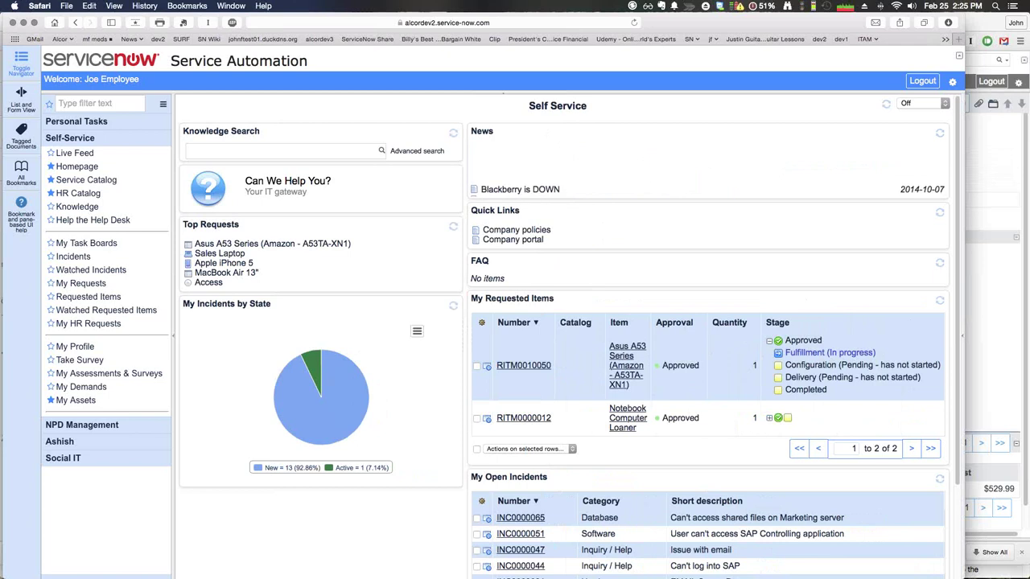
pyautogui.click(986, 265)
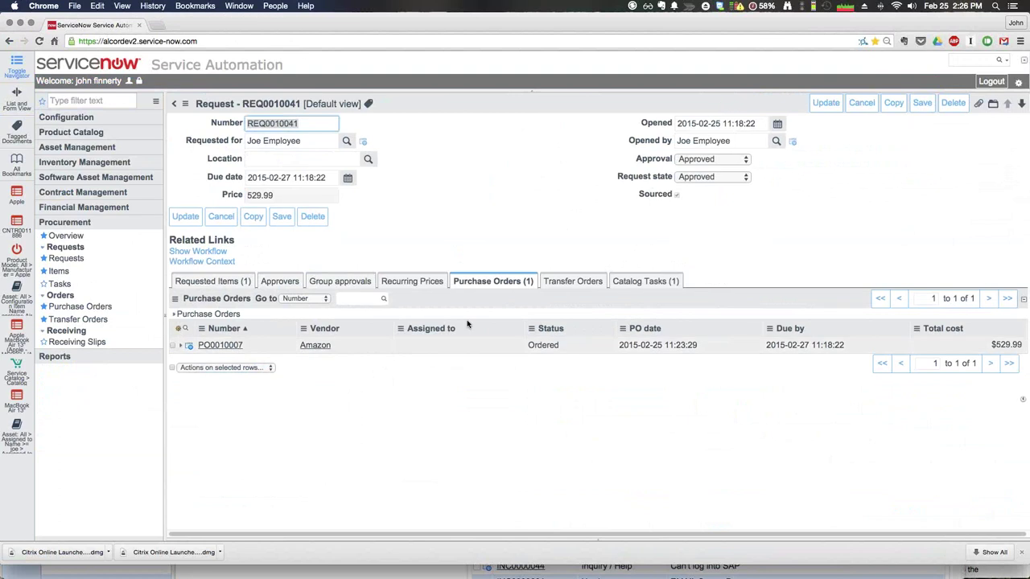
pyautogui.click(220, 345)
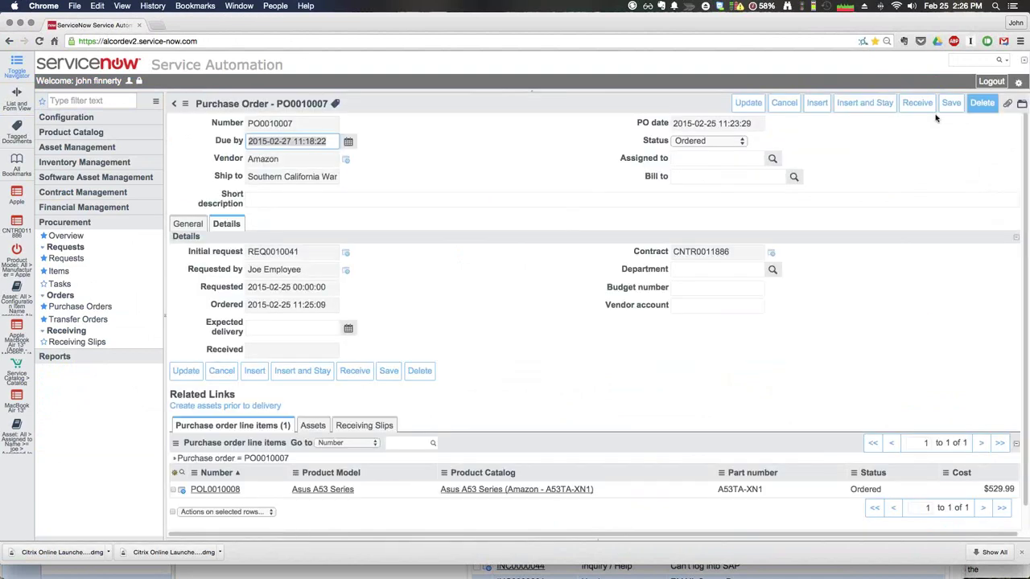
# - Receive the Amazon purchase order with asset tag input allowed, entering asset tag abc12345 and serial number ws3465789 for the Asus A53 Series
pyautogui.click(914, 104)
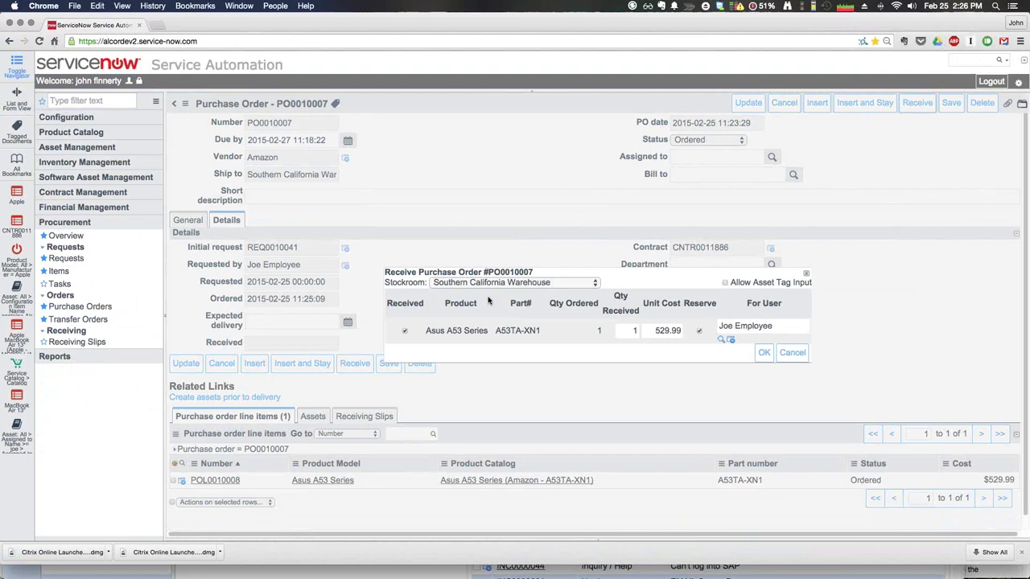
pyautogui.scroll(-1, 478, 288)
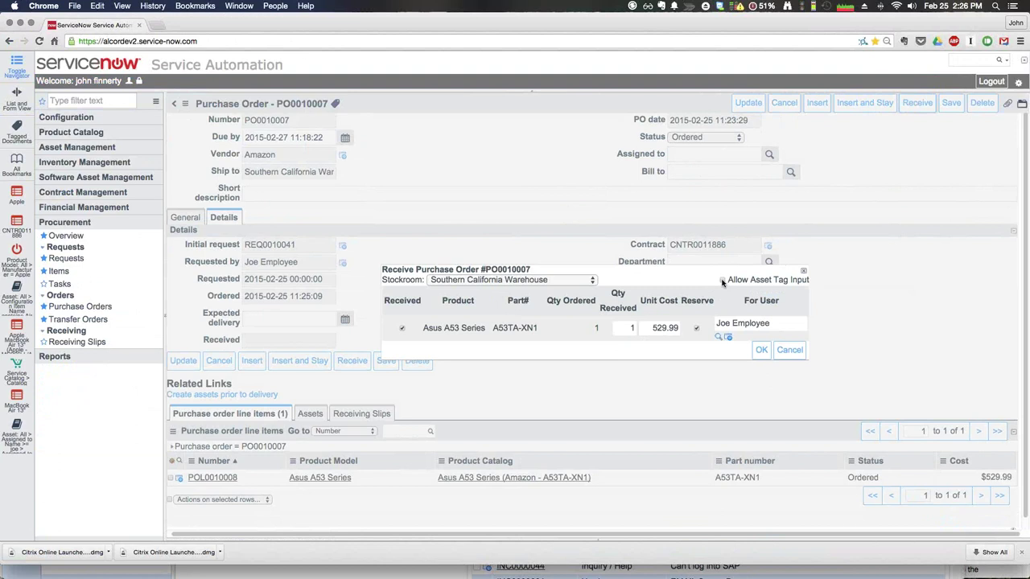
pyautogui.click(723, 280)
pyautogui.click(708, 347)
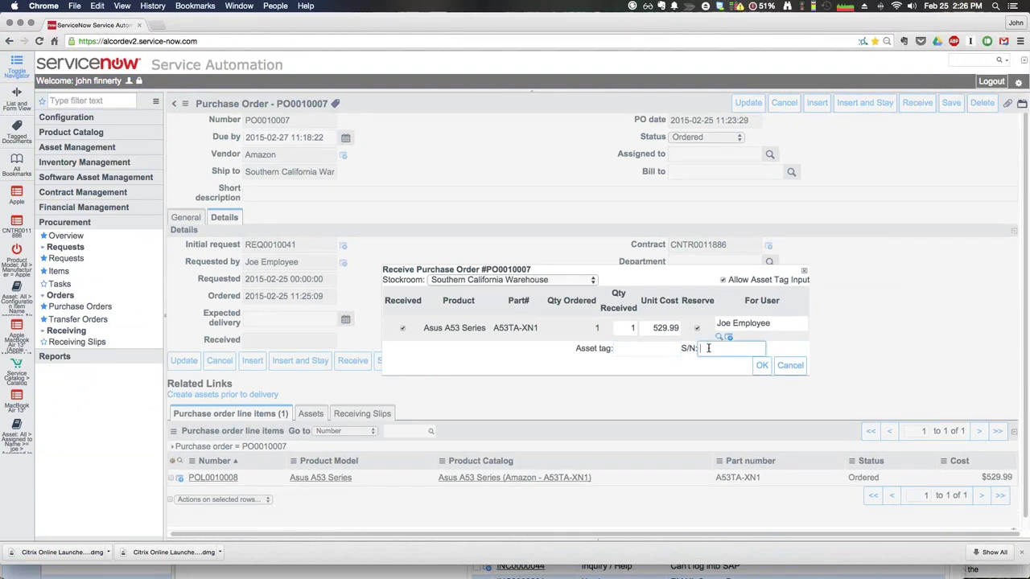
pyautogui.click(626, 348)
pyautogui.write('abc12345')
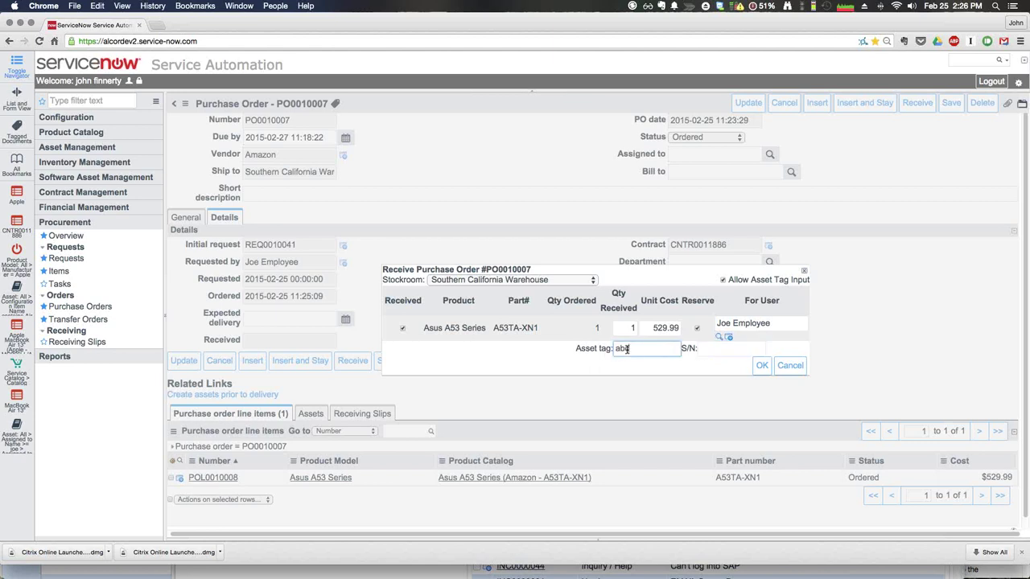
pyautogui.click(743, 347)
pyautogui.write('ws3465789')
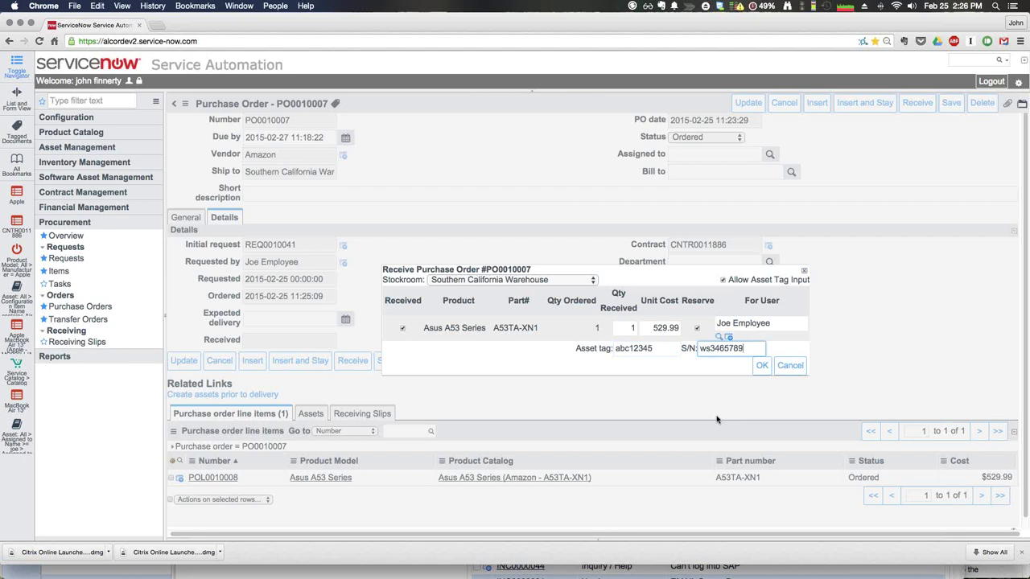
pyautogui.click(761, 373)
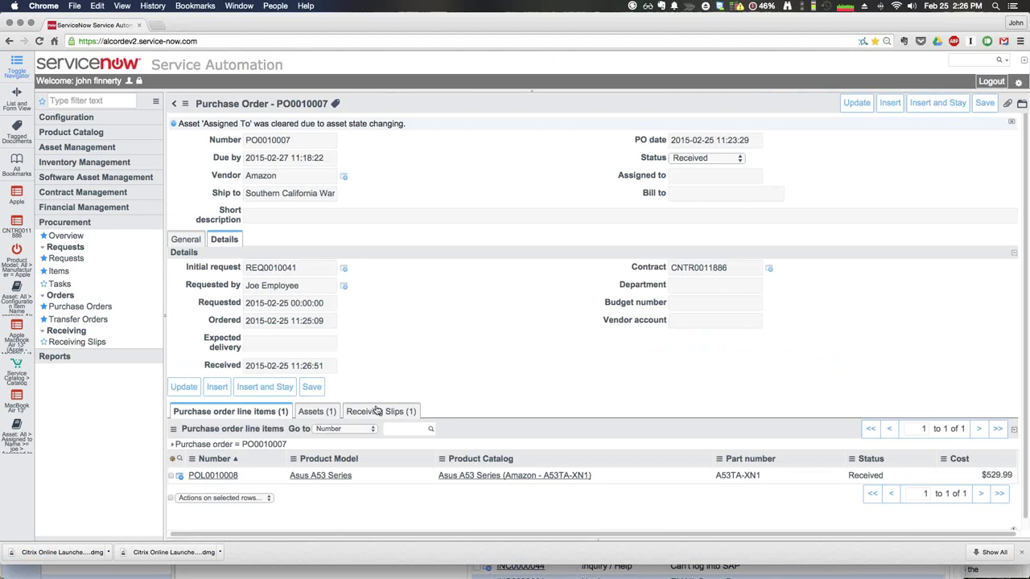
# - Review the purchase order's assets and receiving slips, and open the abc12345 asset record
pyautogui.click(320, 412)
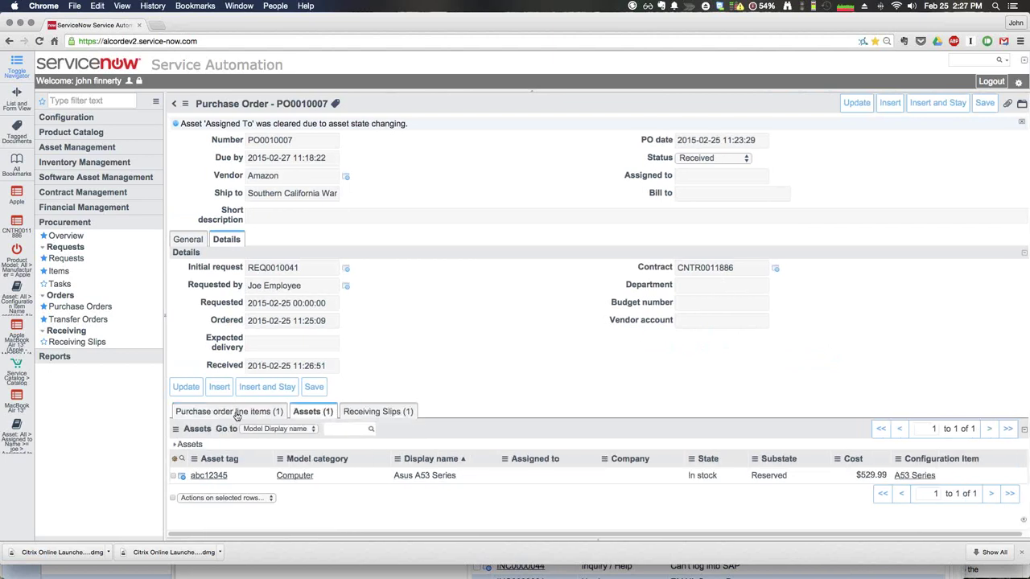
pyautogui.click(378, 411)
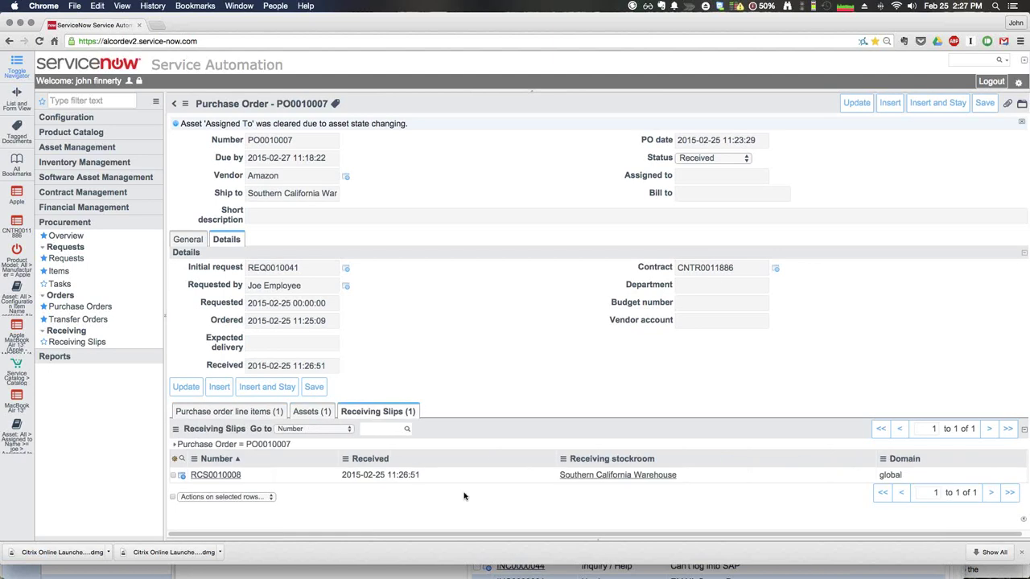
pyautogui.click(318, 412)
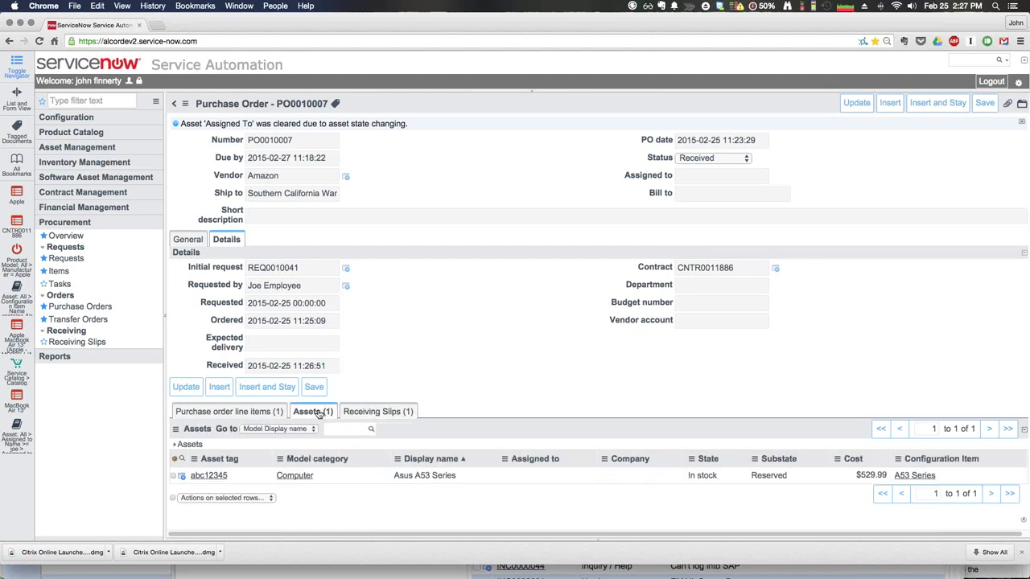
pyautogui.click(183, 477)
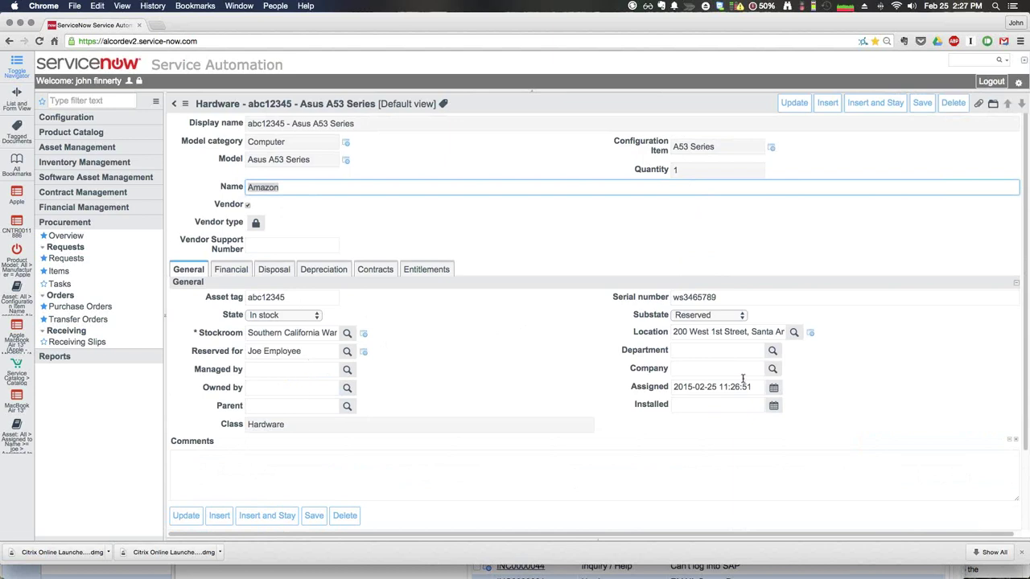
# - Examine the asset's financial details, including the invoice number and GL account fields, and its expense lines
pyautogui.click(232, 273)
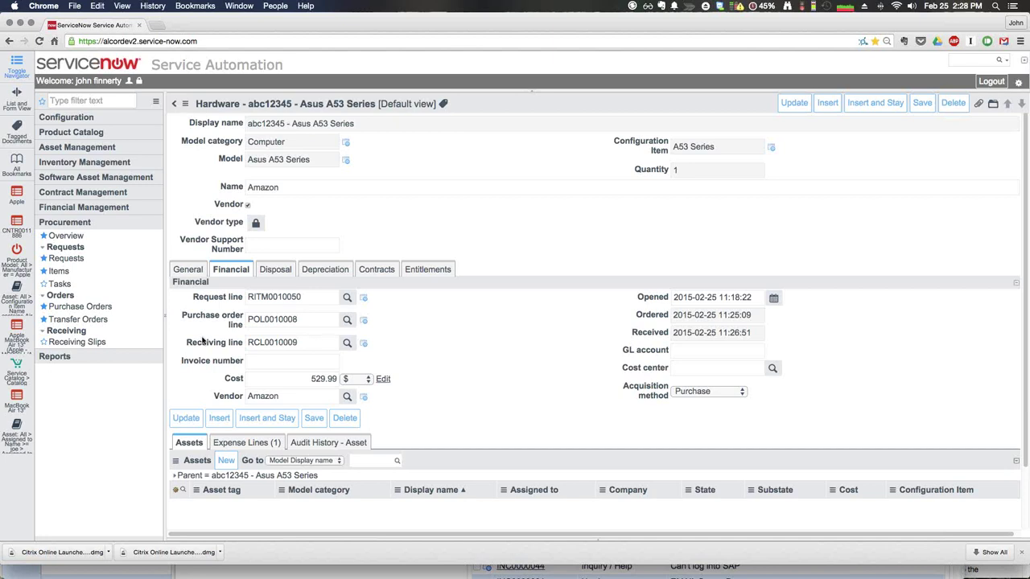
pyautogui.click(279, 360)
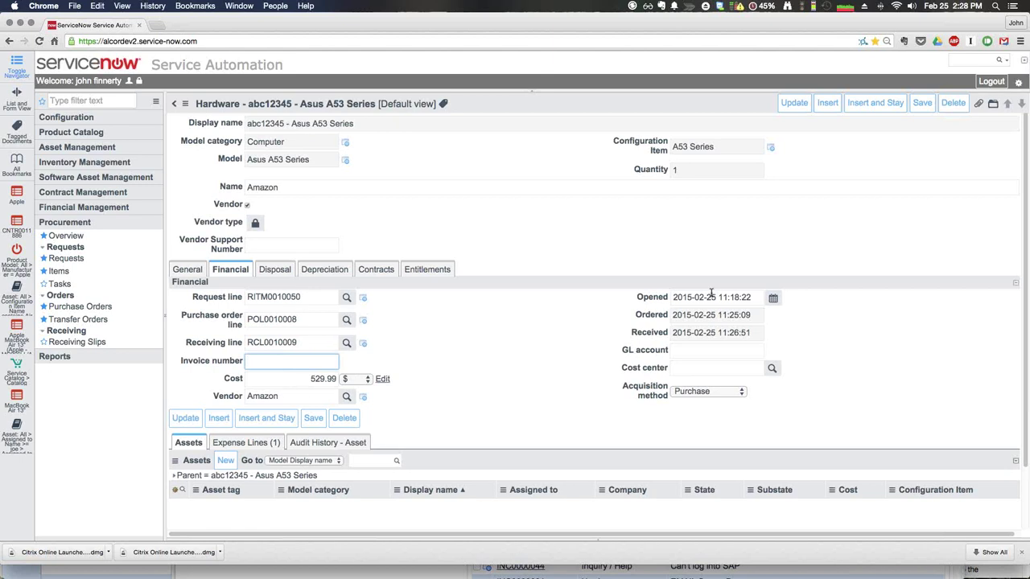
pyautogui.click(715, 354)
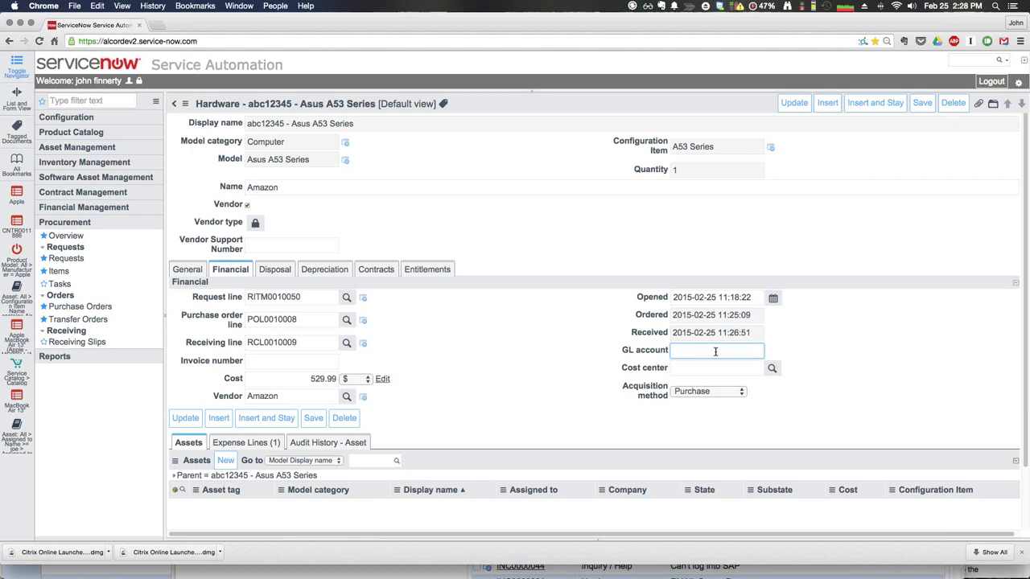
pyautogui.click(243, 443)
pyautogui.click(243, 443)
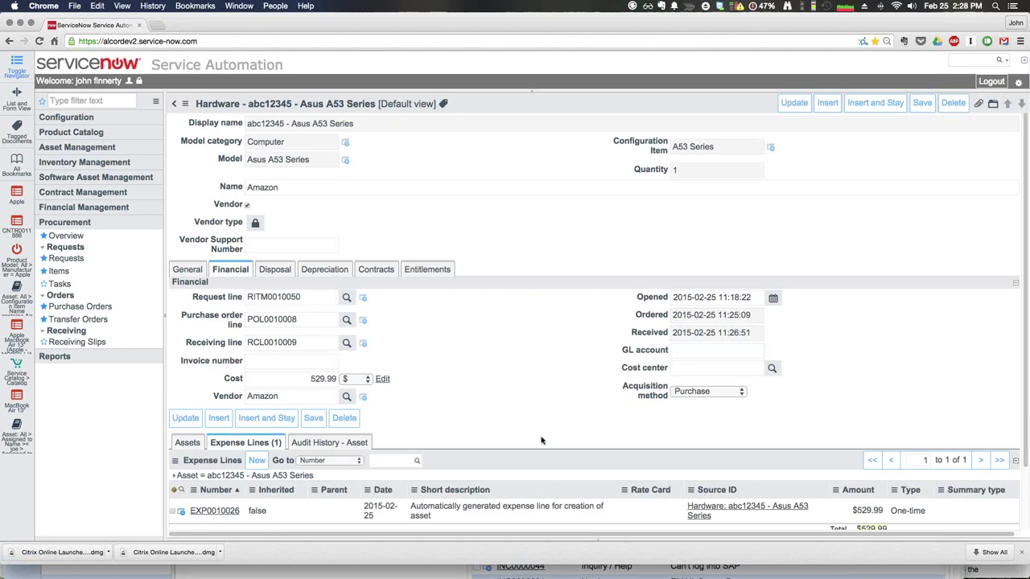
pyautogui.scroll(-2, 541, 437)
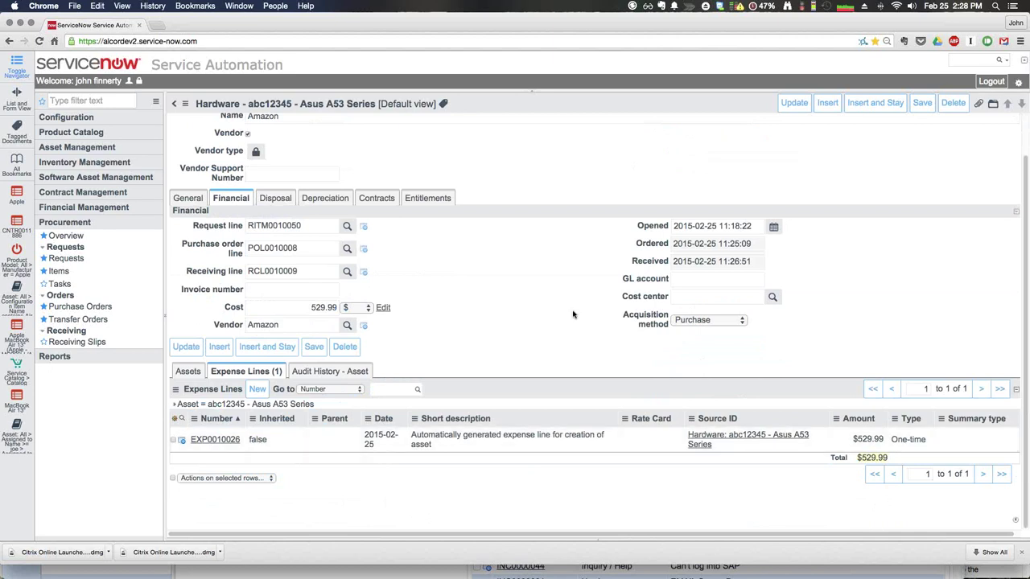
pyautogui.scroll(2, 573, 315)
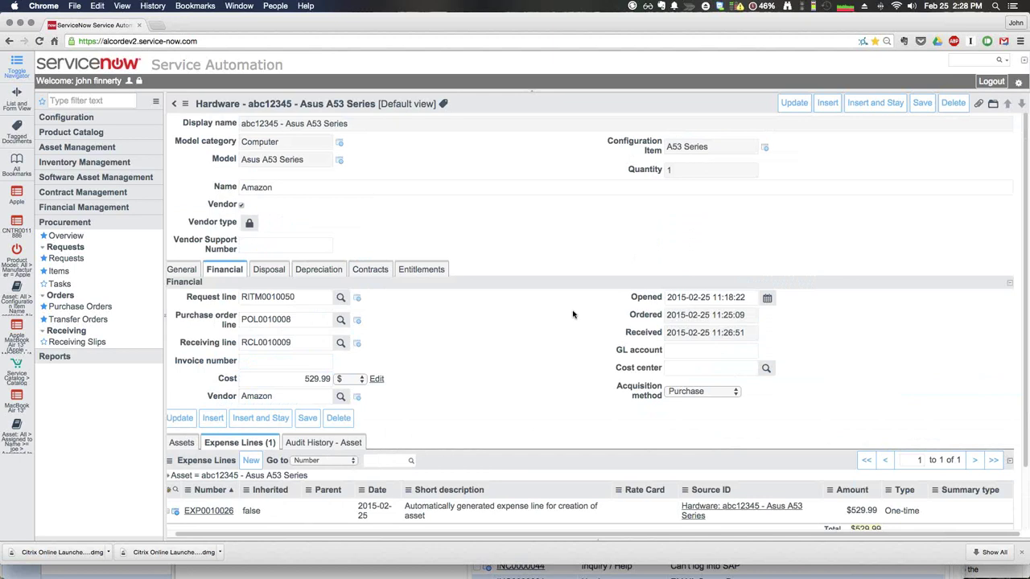
# - Set the asset's scheduled retirement date to 2016-02-25 in its disposal details and save the record
pyautogui.click(270, 271)
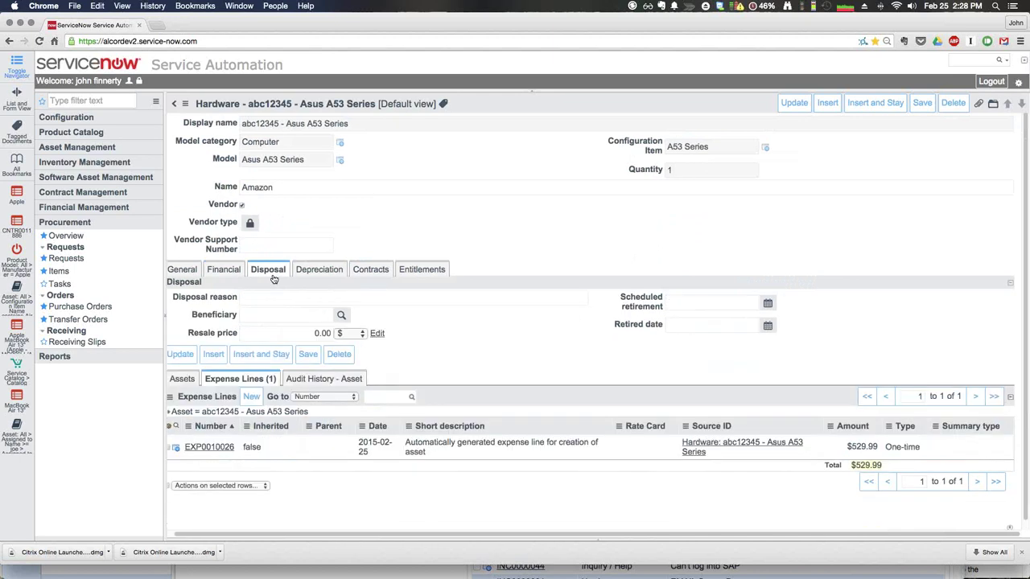
pyautogui.click(697, 301)
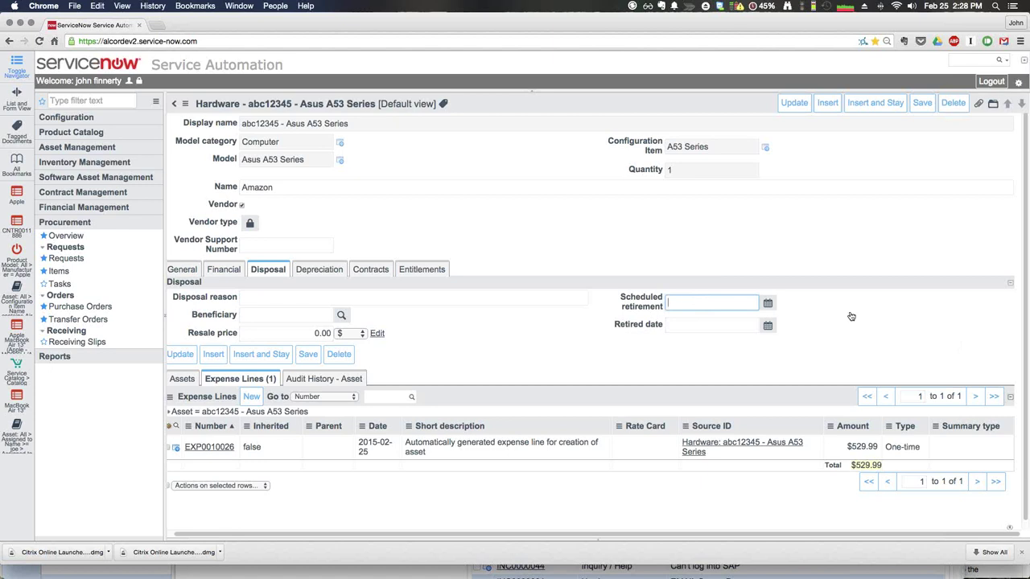
pyautogui.click(768, 305)
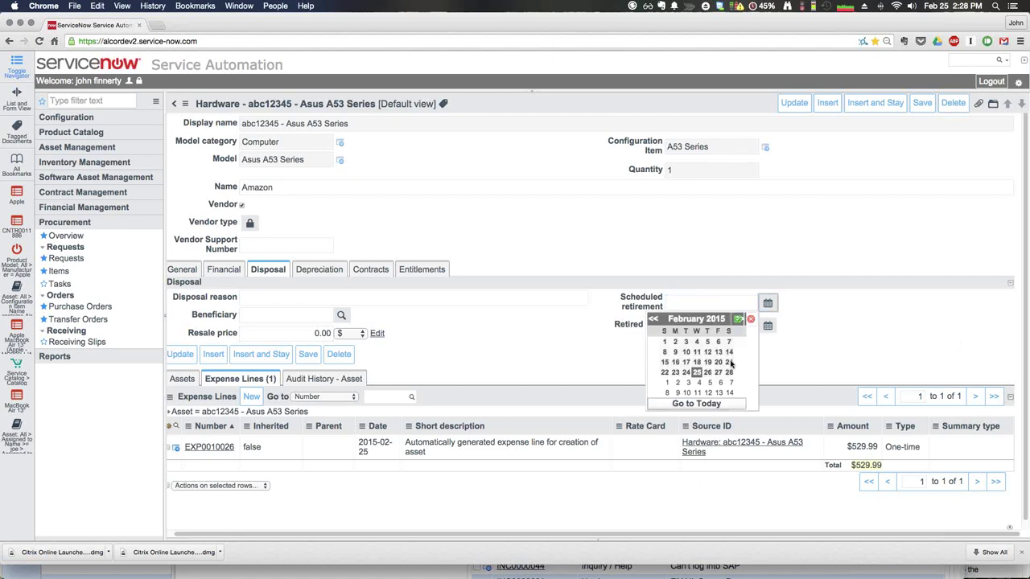
pyautogui.click(701, 404)
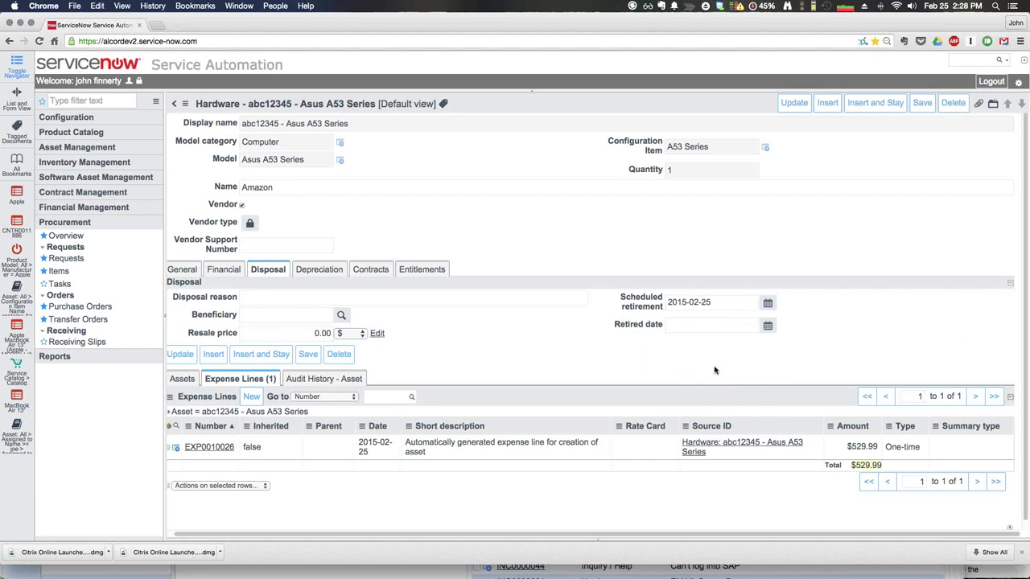
pyautogui.click(688, 302)
pyautogui.press('BackSpace')
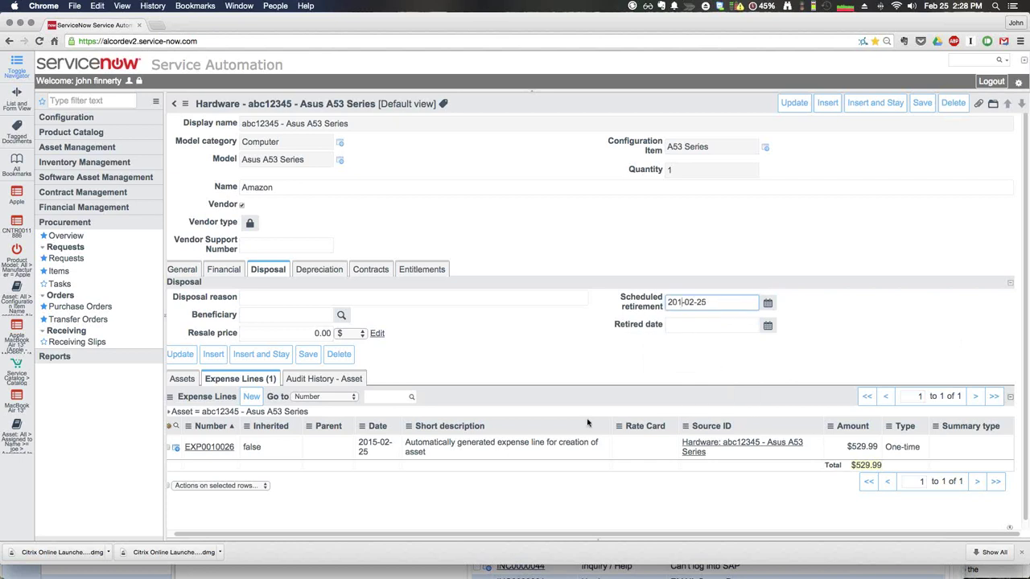
pyautogui.write('6')
pyautogui.hscroll(-1, 587, 422)
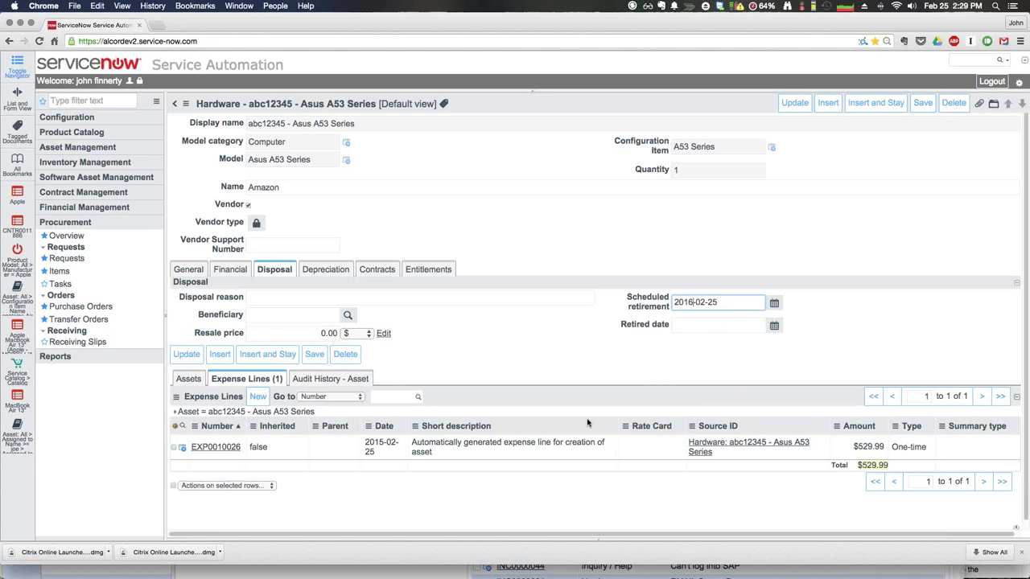
pyautogui.rightClick(557, 104)
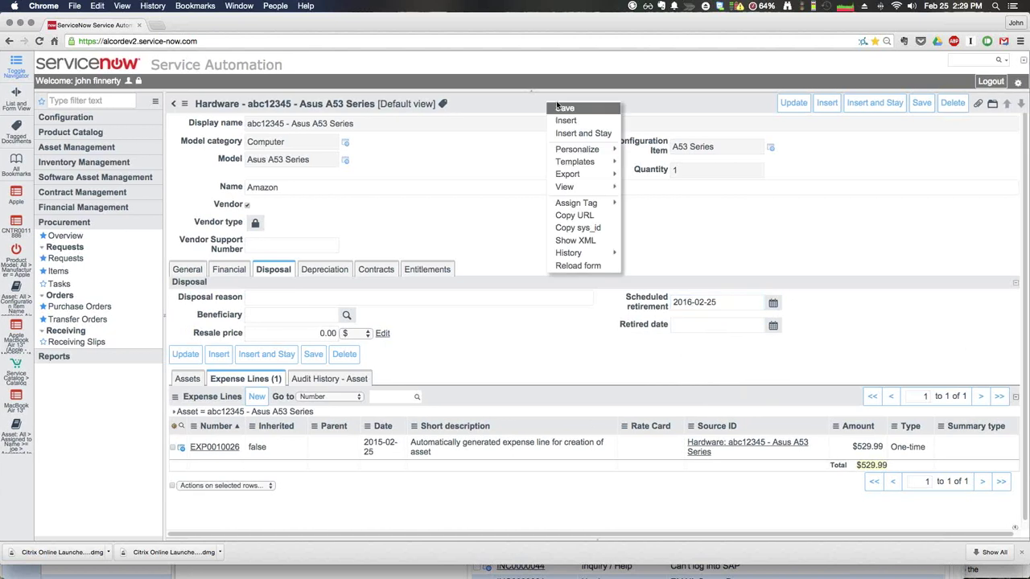
pyautogui.click(563, 108)
# - Examine the asset's depreciation, contracts and entitlements details
pyautogui.click(322, 270)
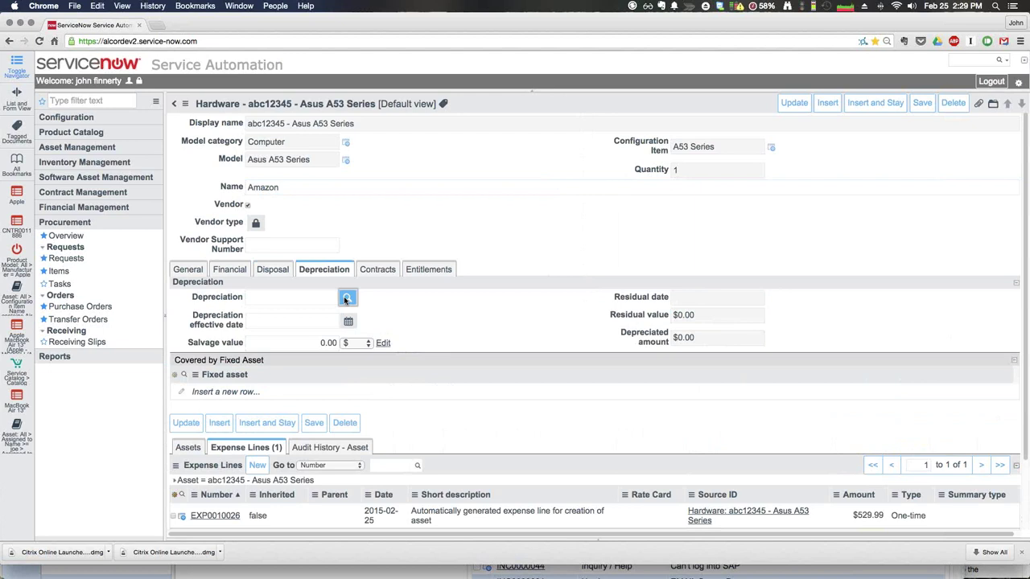
pyautogui.click(346, 299)
pyautogui.click(383, 272)
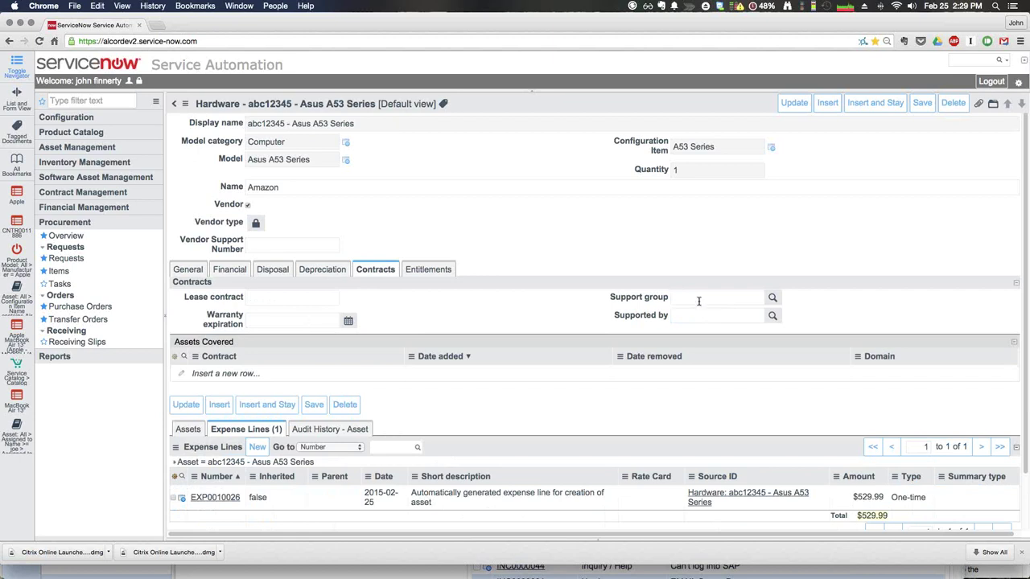
pyautogui.hscroll(1, 698, 301)
pyautogui.scroll(-1, 646, 259)
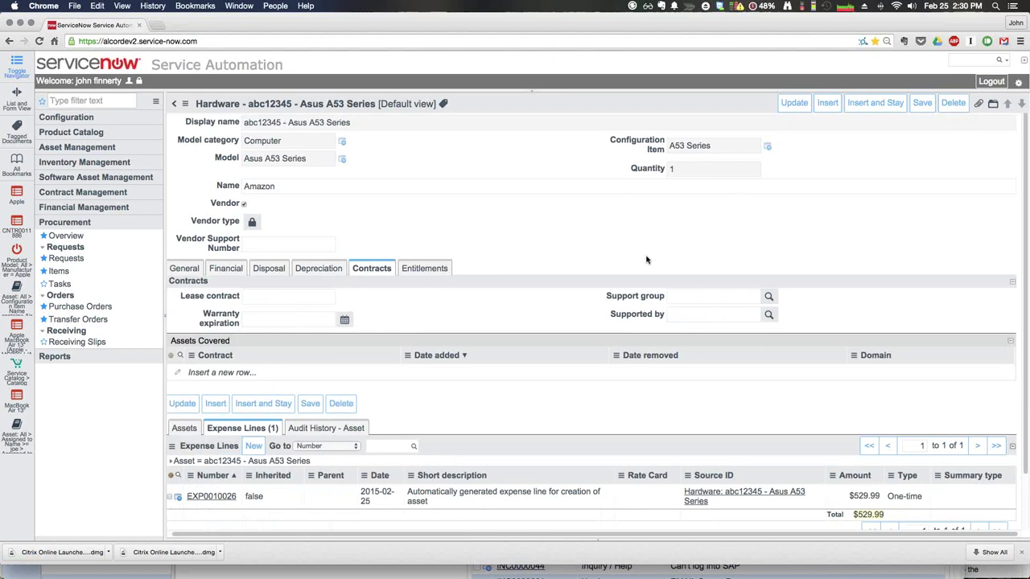
pyautogui.hscroll(-1, 646, 259)
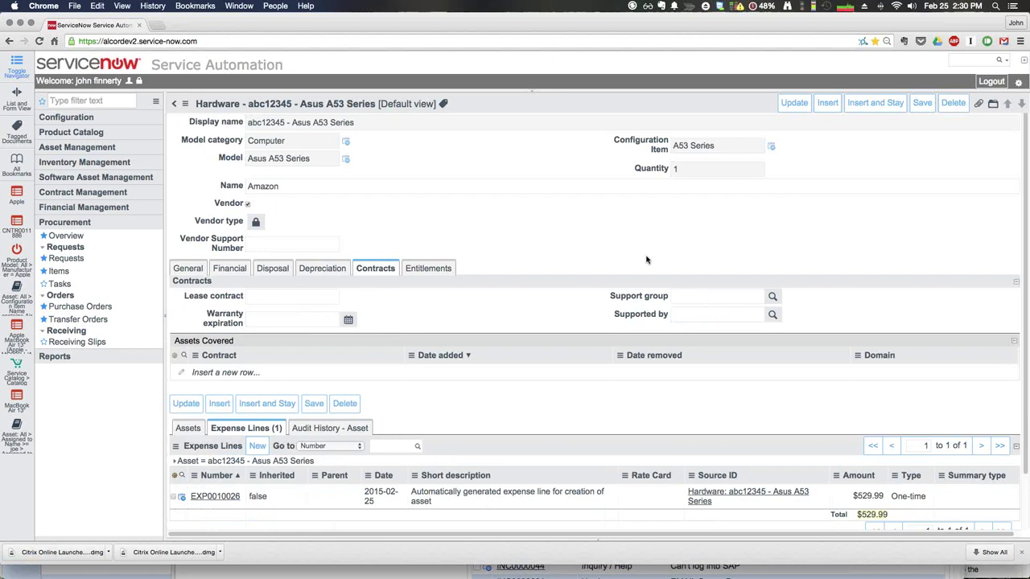
pyautogui.click(437, 269)
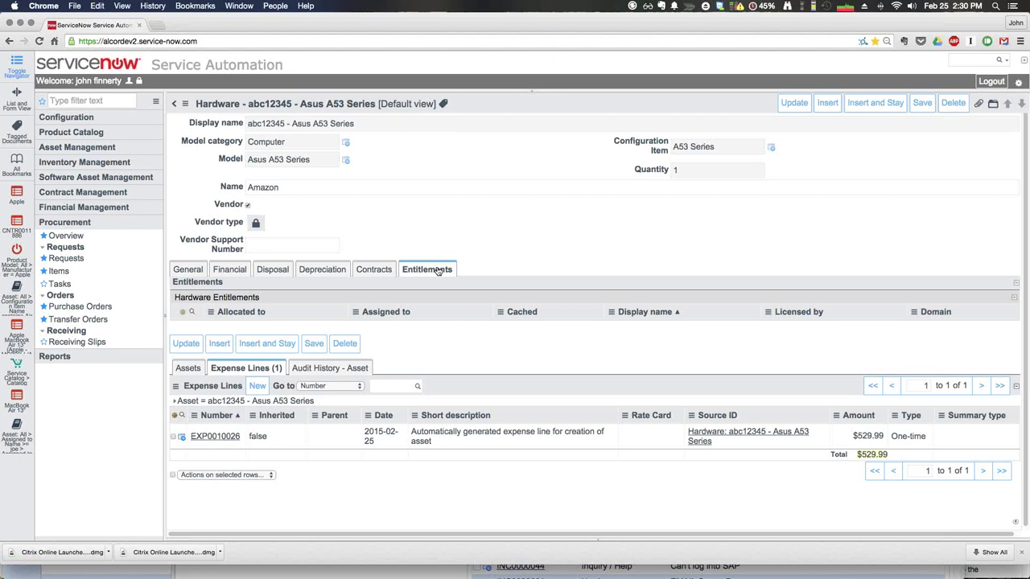
pyautogui.hscroll(1, 524, 108)
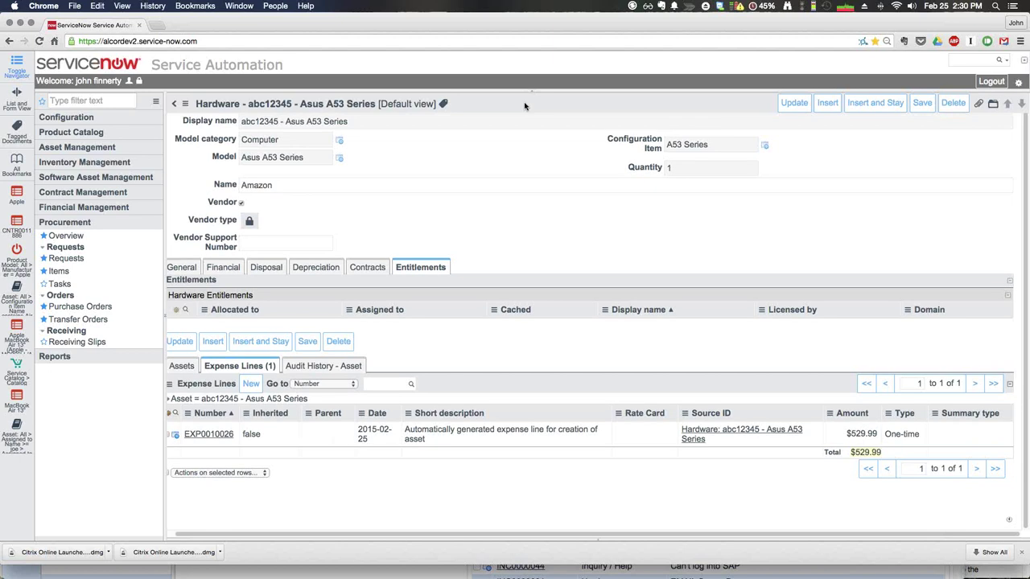
# - Save the hardware record, set the asset's state to In use, and update it to return to the purchase order
pyautogui.rightClick(524, 105)
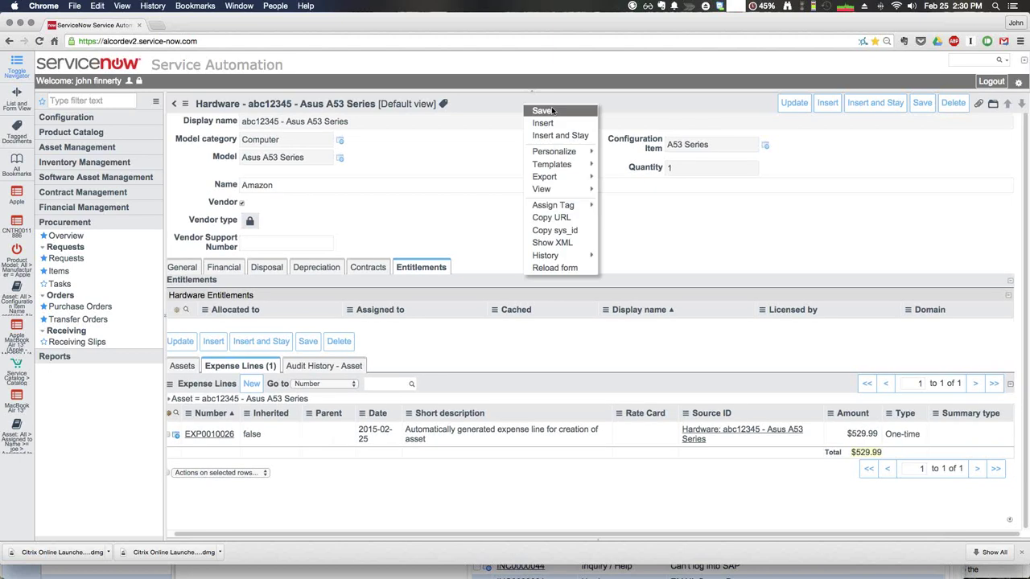
pyautogui.click(553, 110)
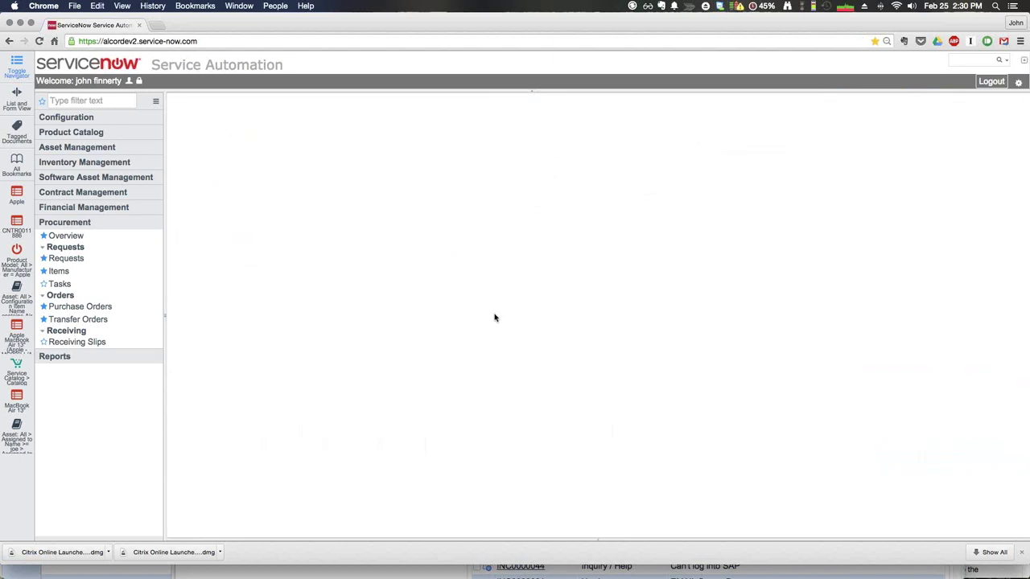
pyautogui.click(189, 270)
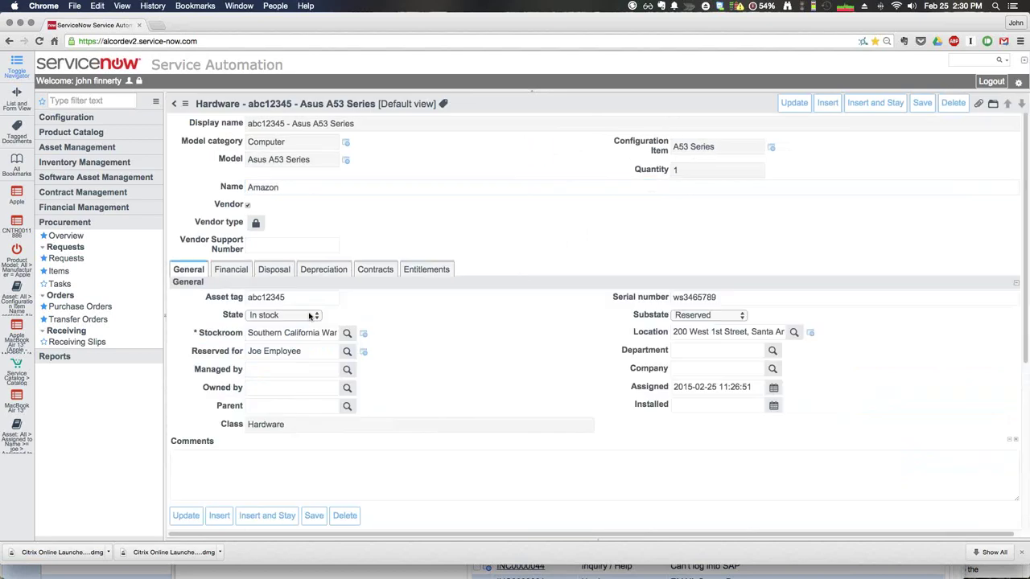
pyautogui.click(309, 317)
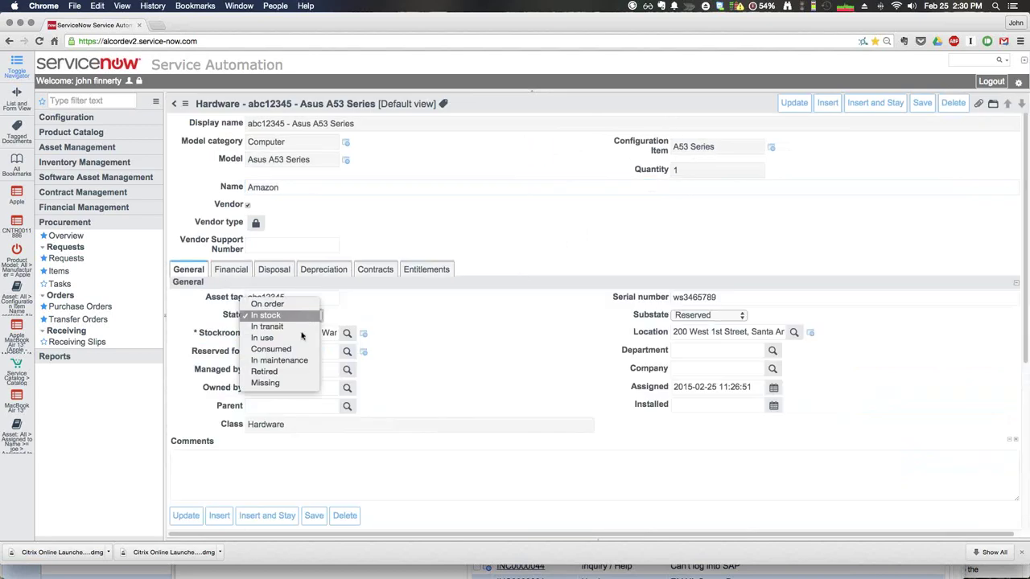
pyautogui.click(299, 338)
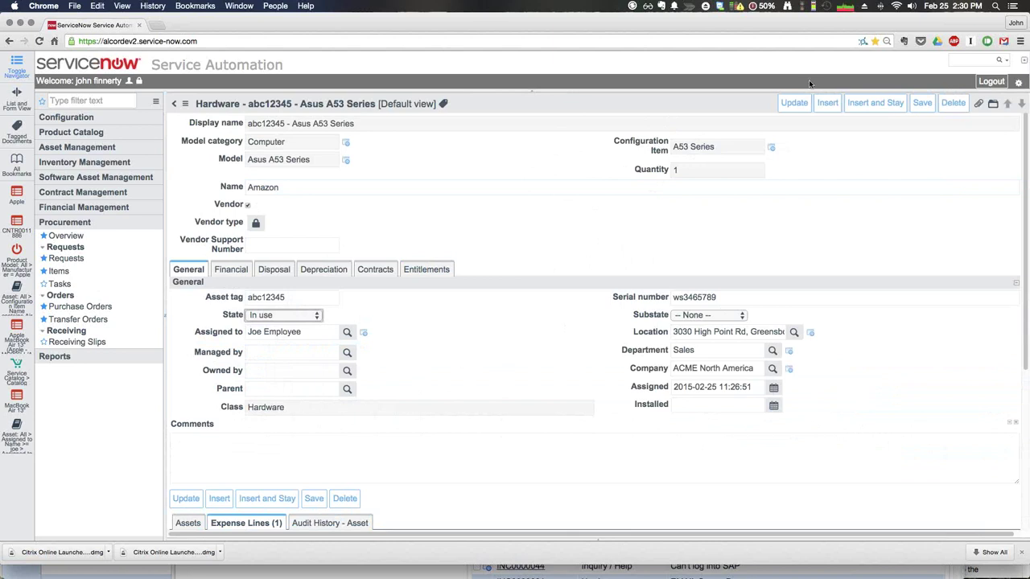
pyautogui.click(800, 103)
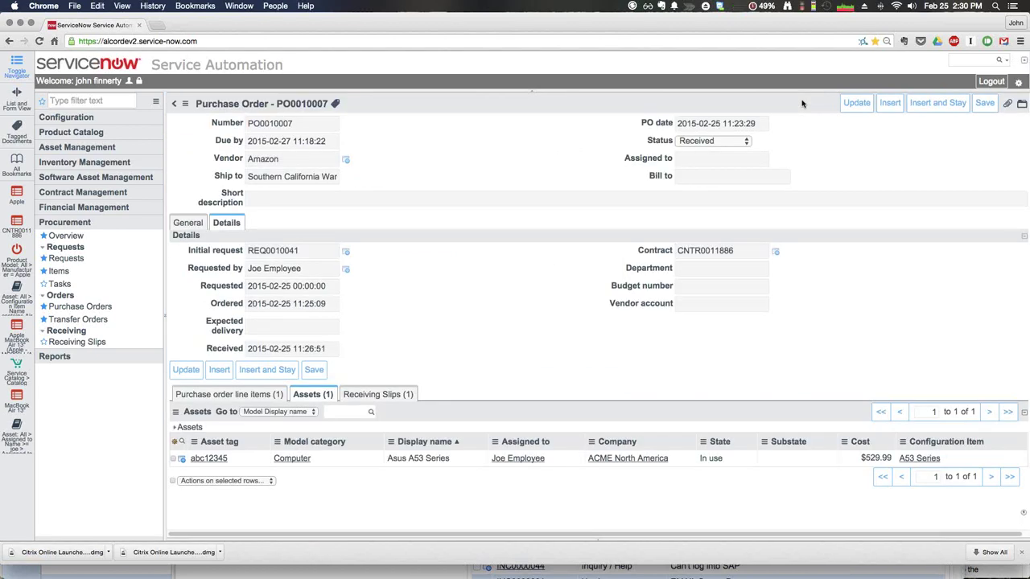
# - Update the purchase order to return to its originating request, and review the request's catalog tasks and requested items
pyautogui.click(759, 573)
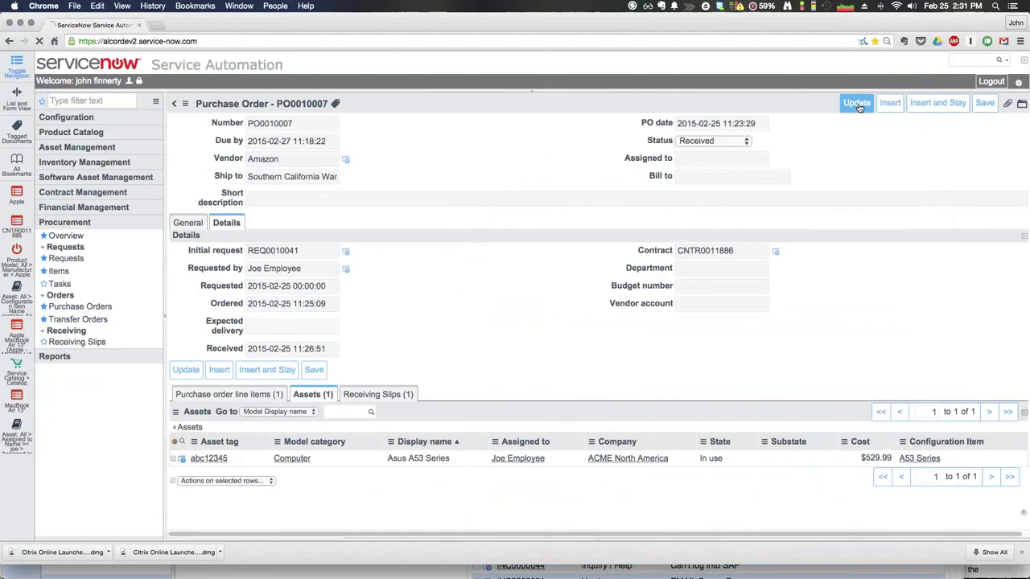
pyautogui.click(858, 105)
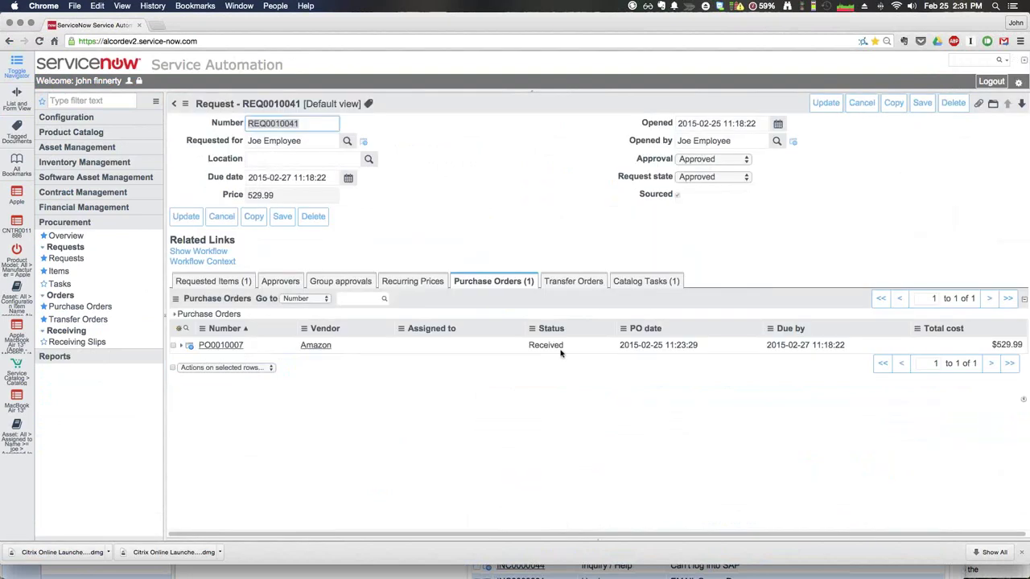
pyautogui.click(642, 283)
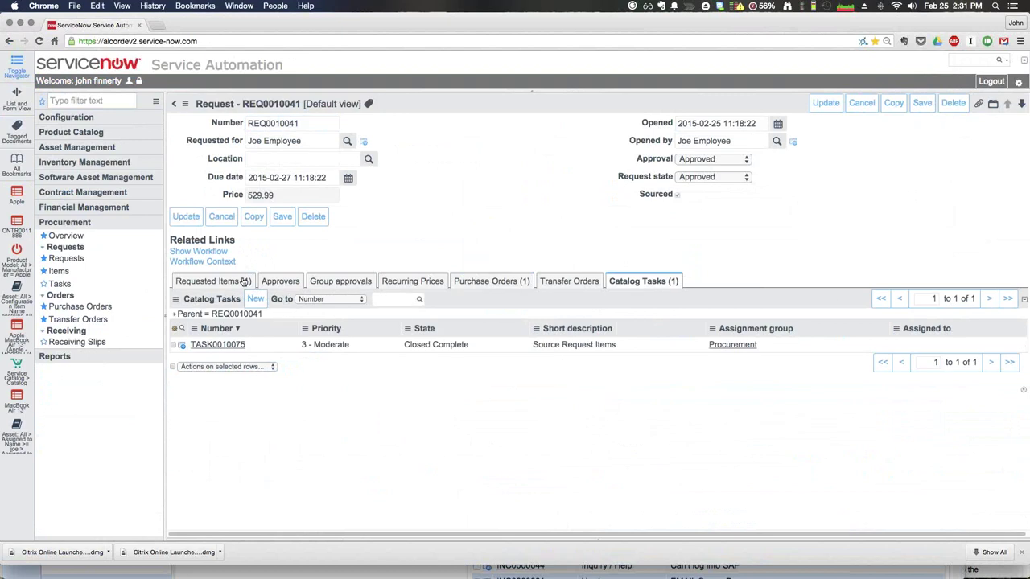
pyautogui.click(208, 281)
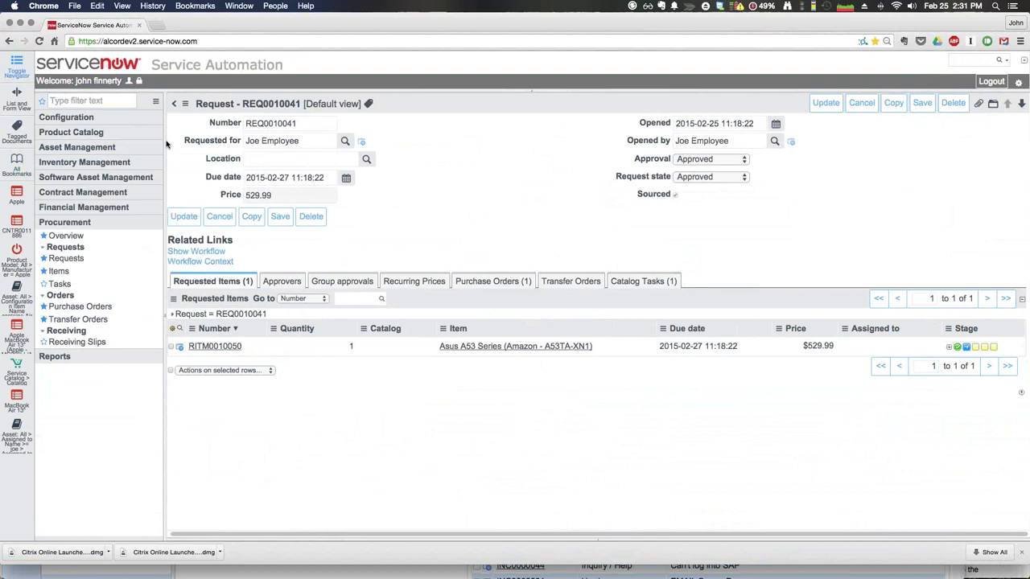
# - View the product catalog's model categories, and examine the product models listed on the Apple company record
pyautogui.click(96, 134)
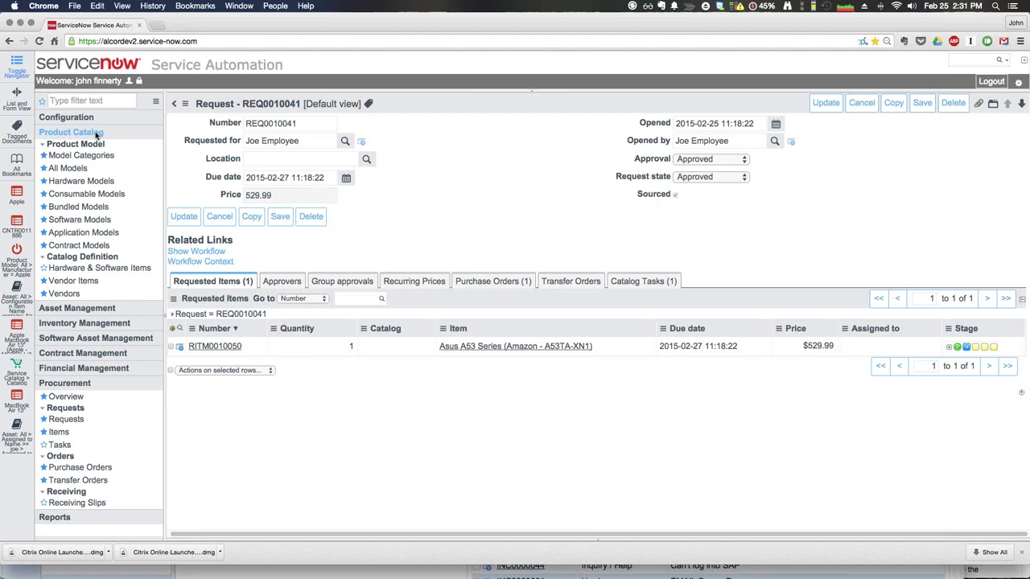
pyautogui.click(83, 156)
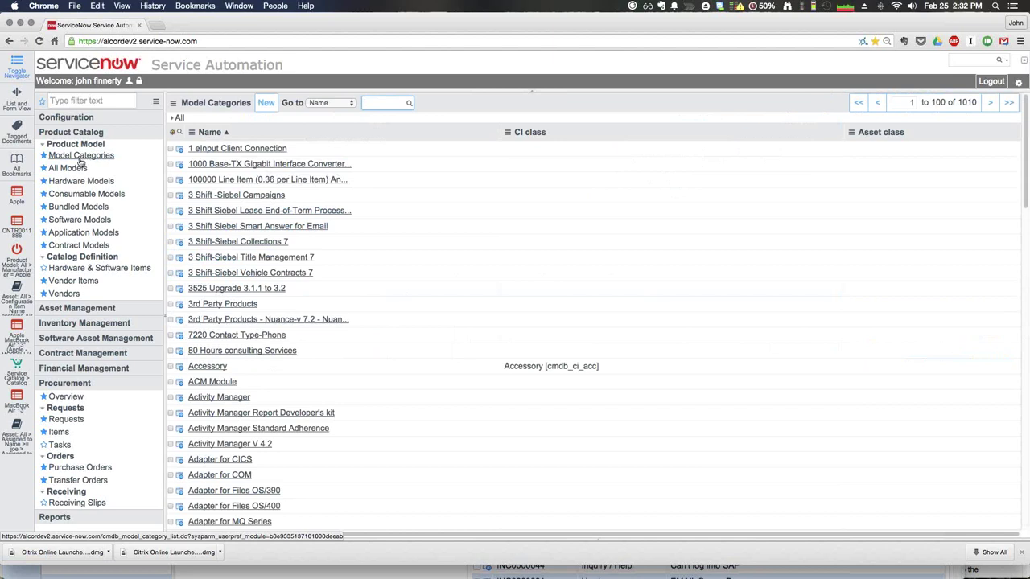
pyautogui.click(17, 197)
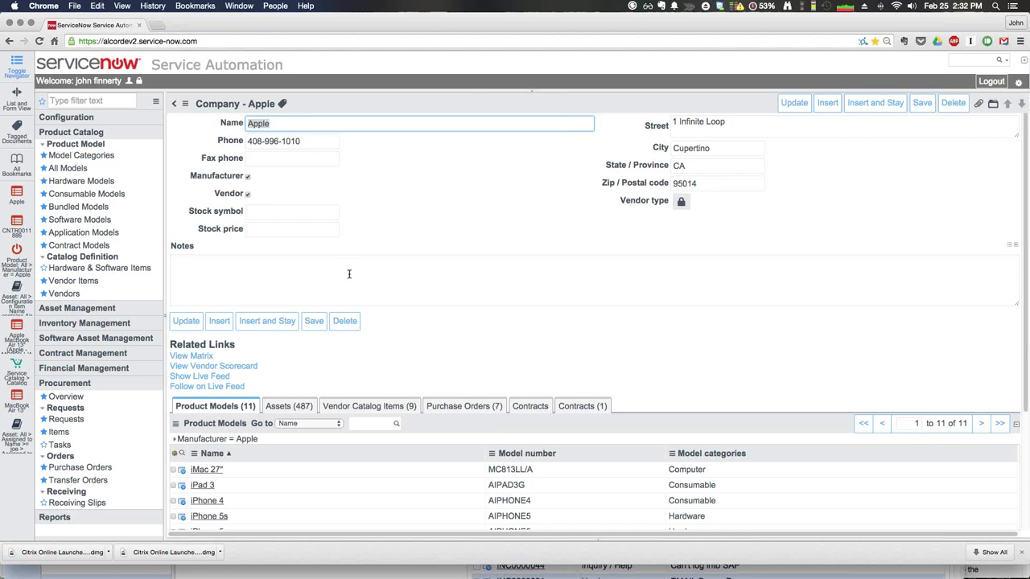
pyautogui.scroll(-1, 340, 211)
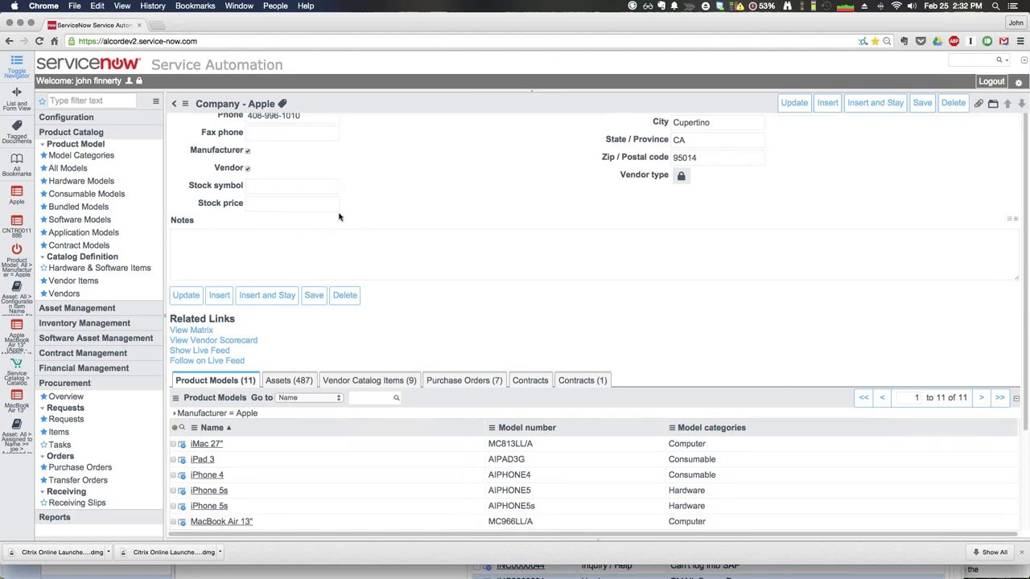
pyautogui.scroll(-4, 340, 214)
pyautogui.scroll(-1, 245, 522)
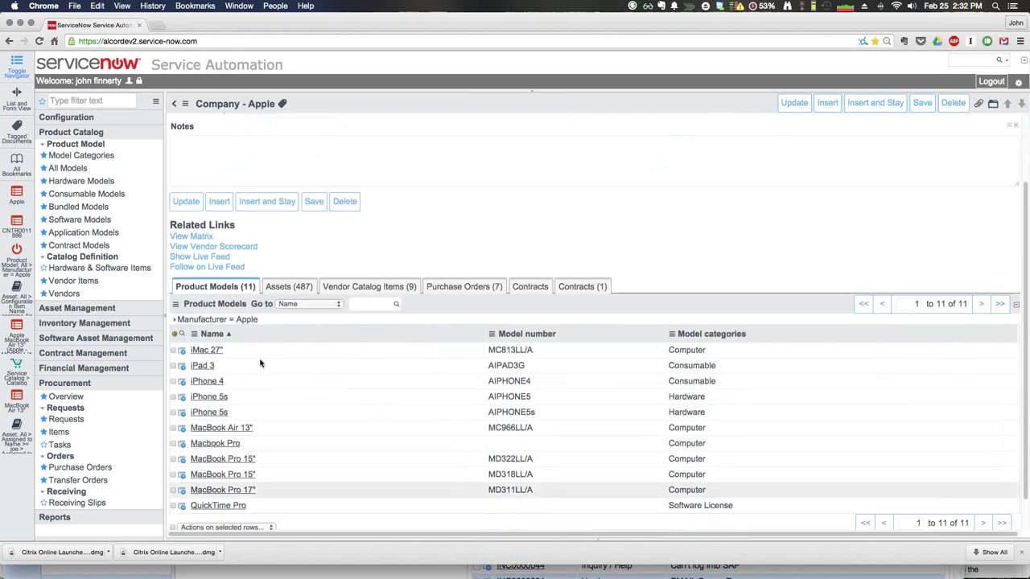
# - Look through the assets supplied by Apple on its company record
pyautogui.click(300, 284)
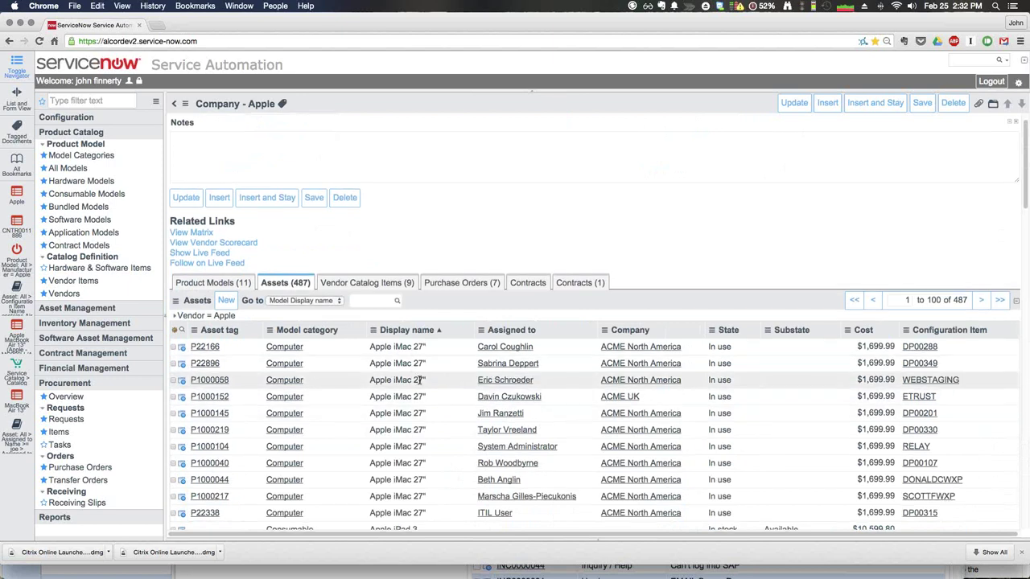
pyautogui.scroll(-3, 418, 379)
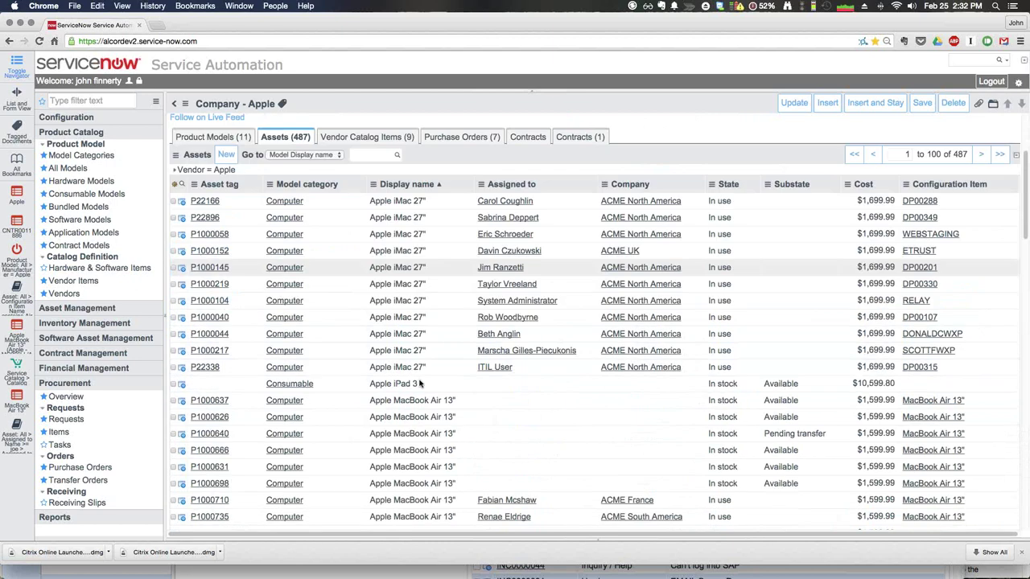
pyautogui.scroll(-8, 419, 383)
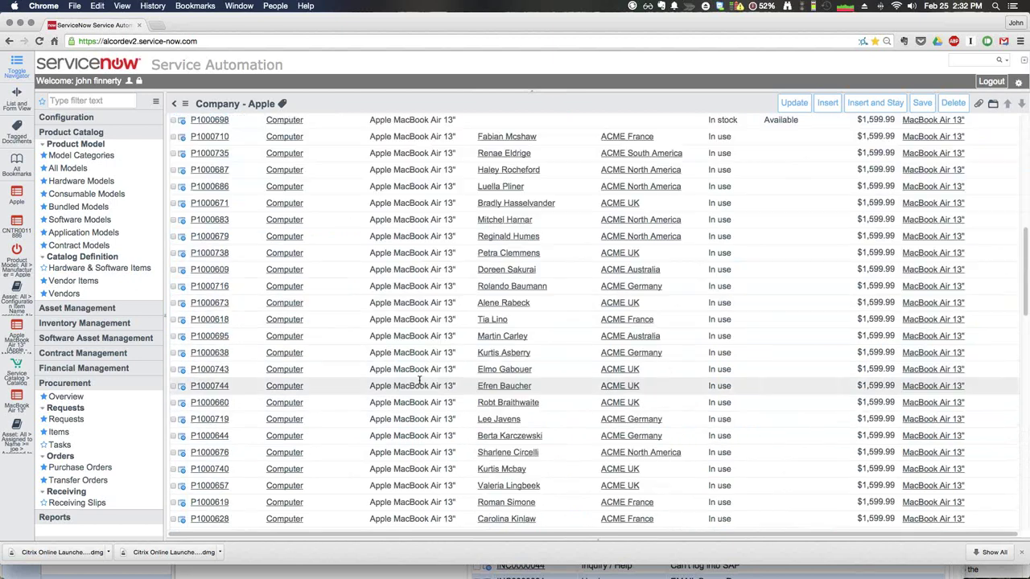
pyautogui.scroll(-10, 418, 381)
pyautogui.scroll(20, 418, 381)
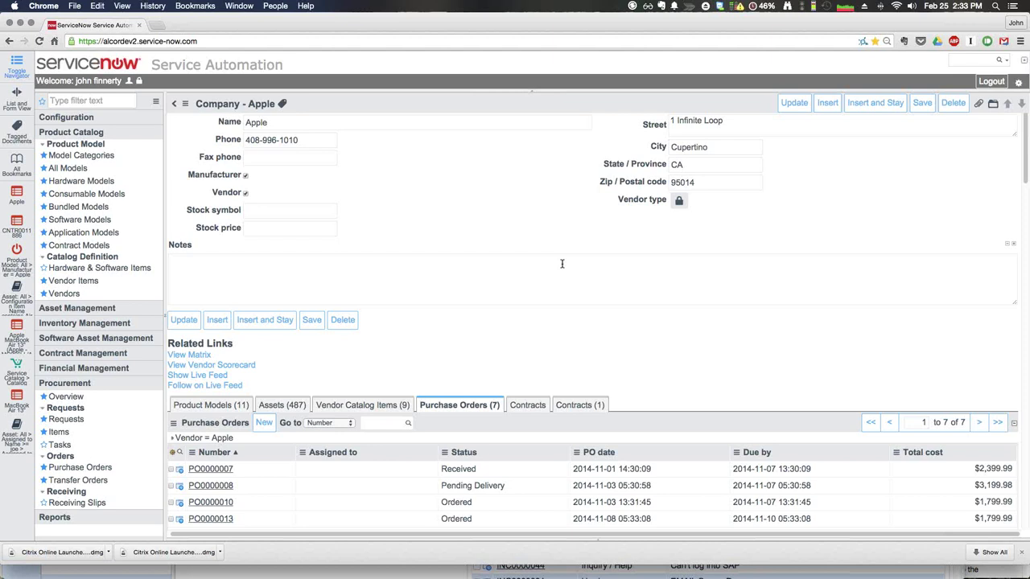
# - Review Apple's purchase orders and return to its list of product models
pyautogui.scroll(-3, 596, 215)
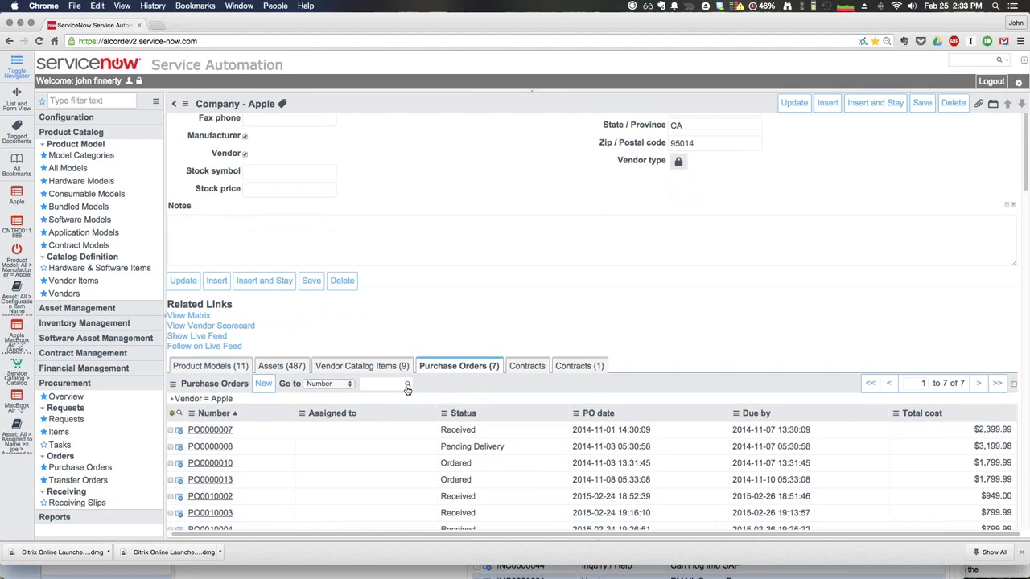
pyautogui.click(194, 318)
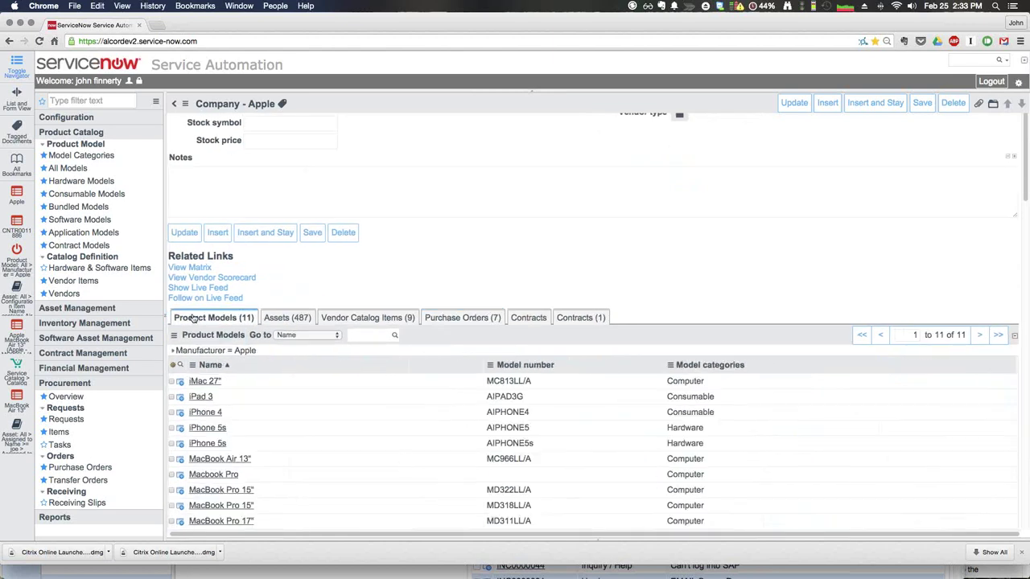
pyautogui.scroll(-2, 377, 413)
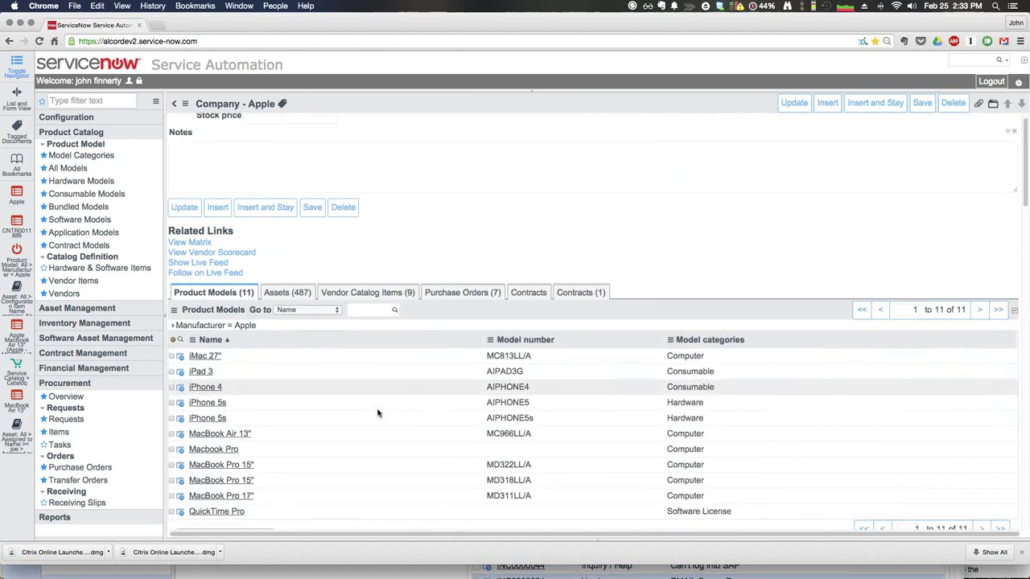
# - Open the MacBook Air 13" hardware model and examine its asset tracking strategy and acquisition method options
pyautogui.click(213, 399)
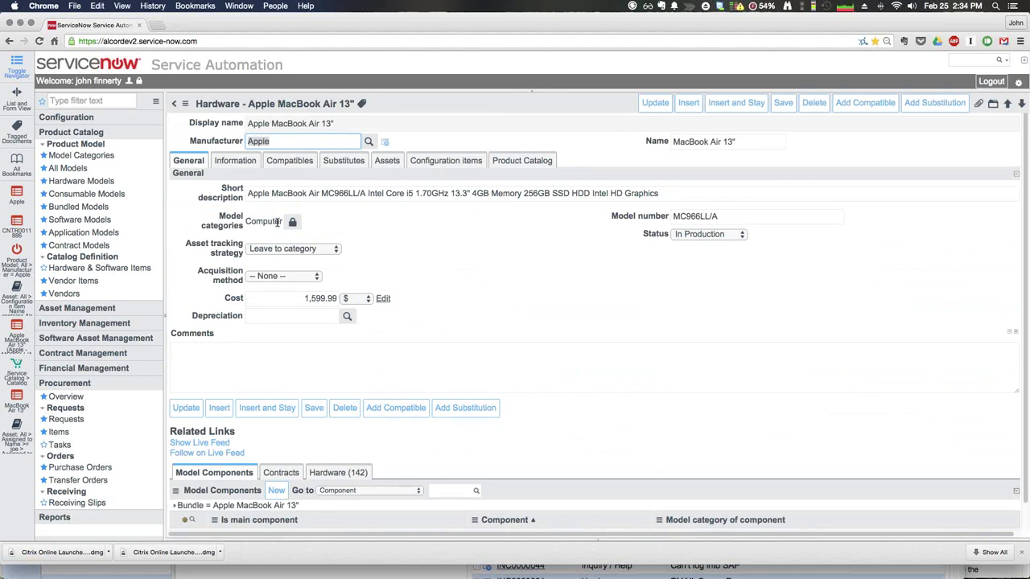
pyautogui.click(310, 250)
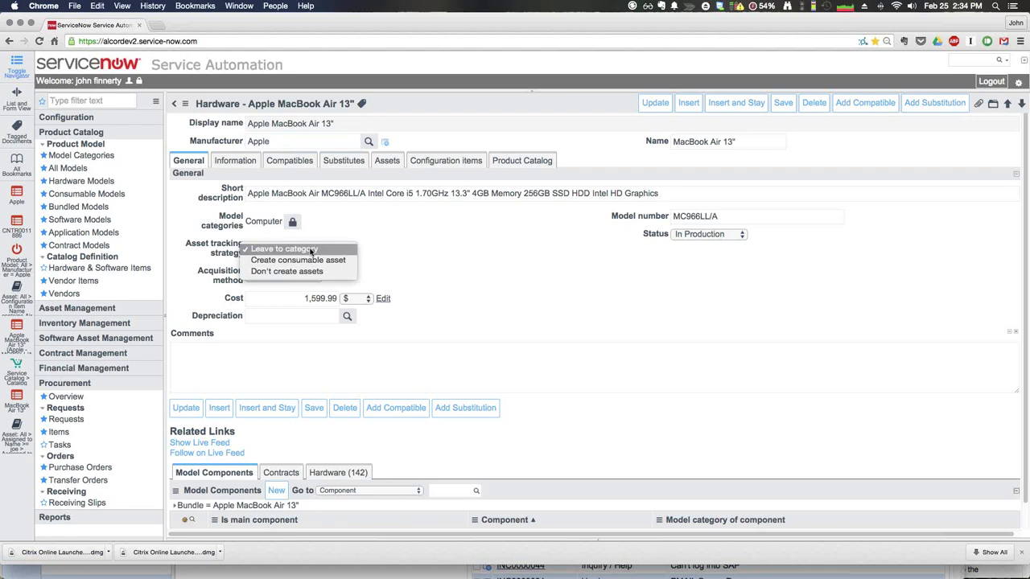
pyautogui.click(311, 251)
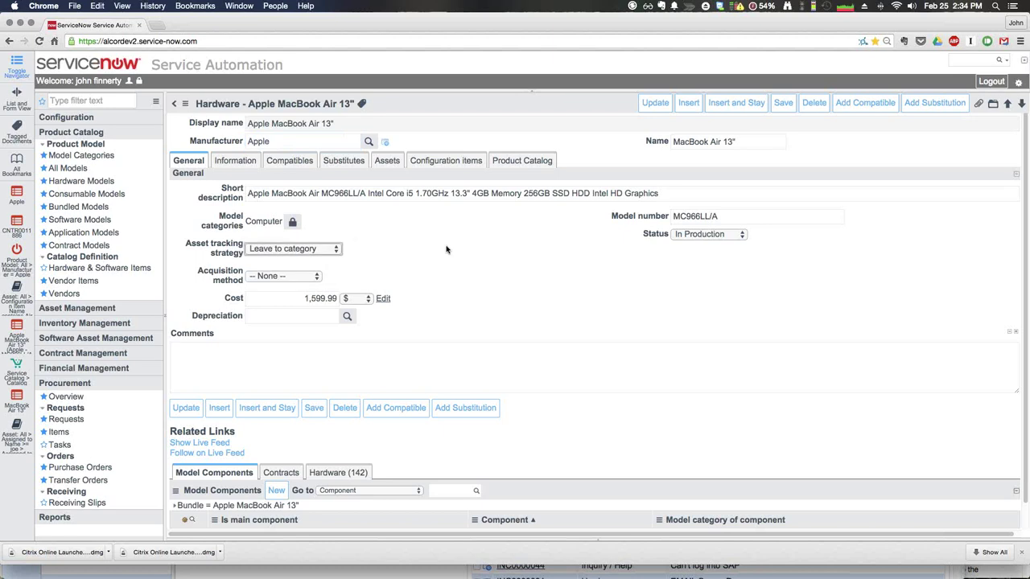
pyautogui.click(301, 277)
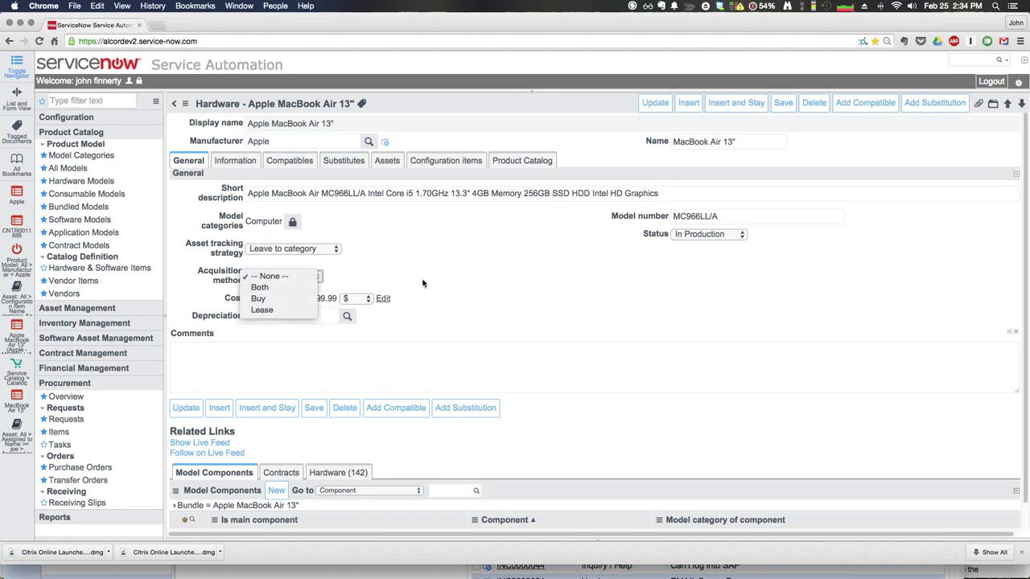
pyautogui.click(681, 221)
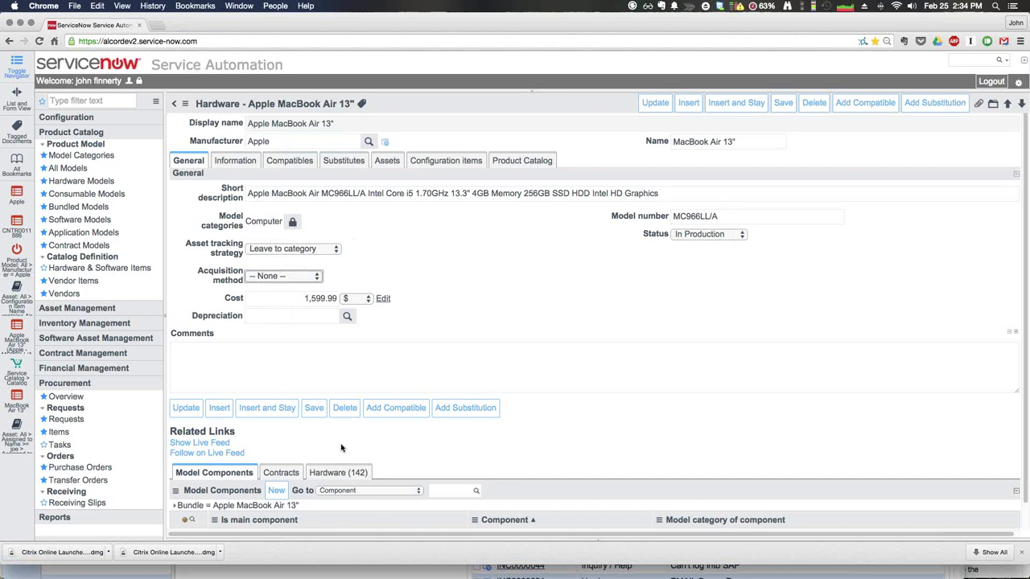
# - Examine the MacBook Air 13" model's information, compatibles, substitutes, assets and configuration items
pyautogui.click(249, 162)
pyautogui.click(250, 161)
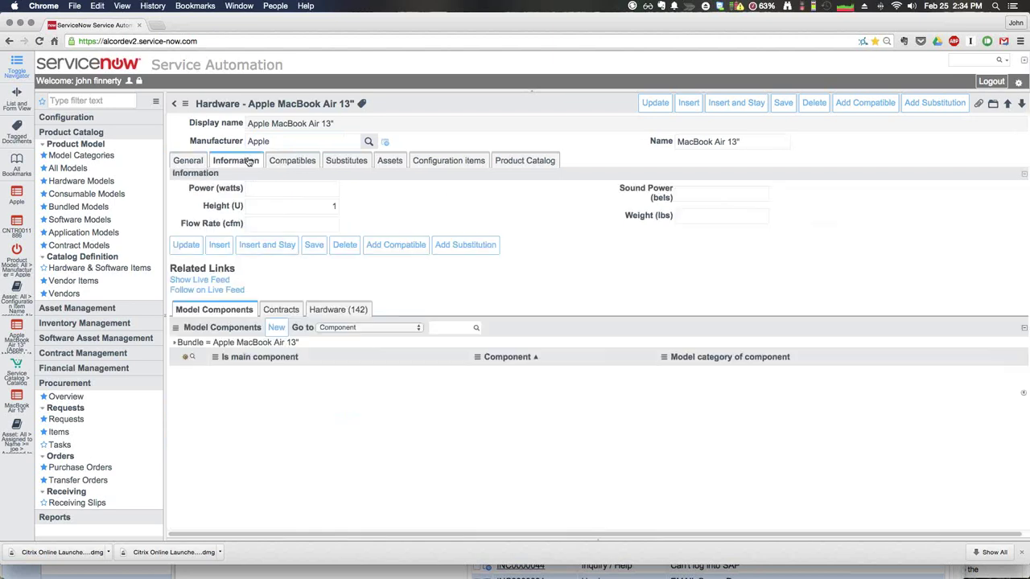
pyautogui.click(303, 162)
pyautogui.click(356, 164)
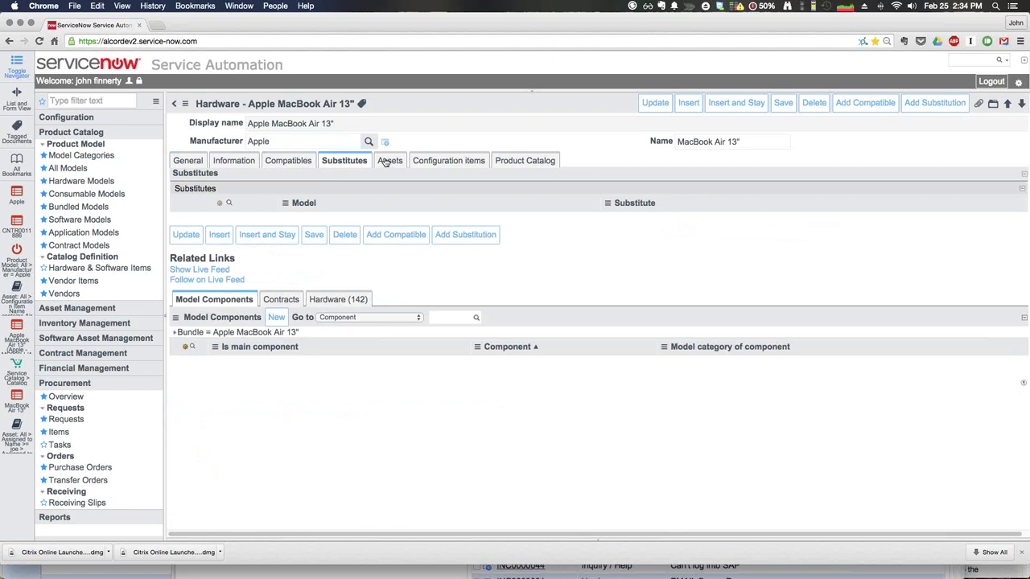
pyautogui.click(386, 161)
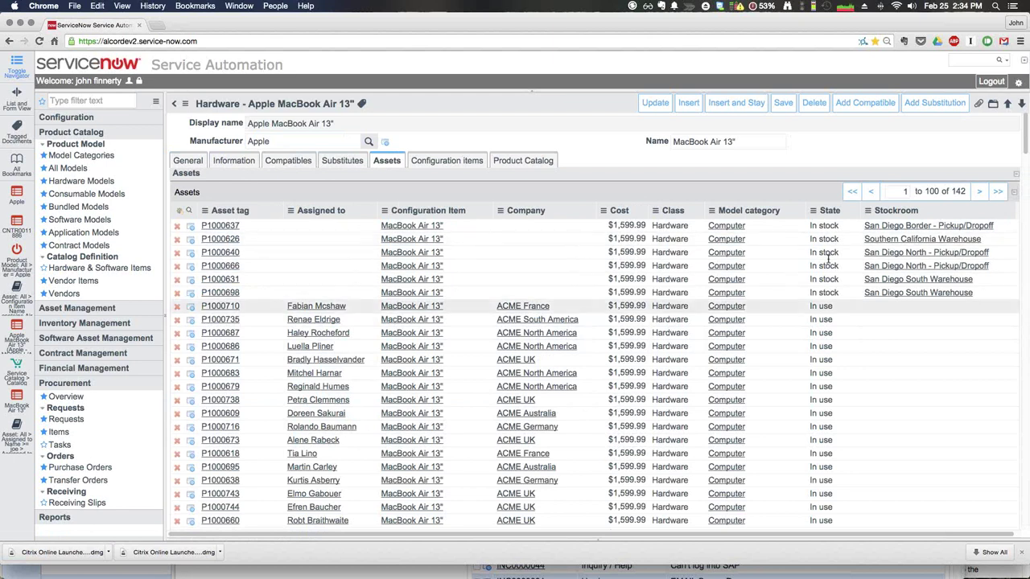
pyautogui.click(452, 161)
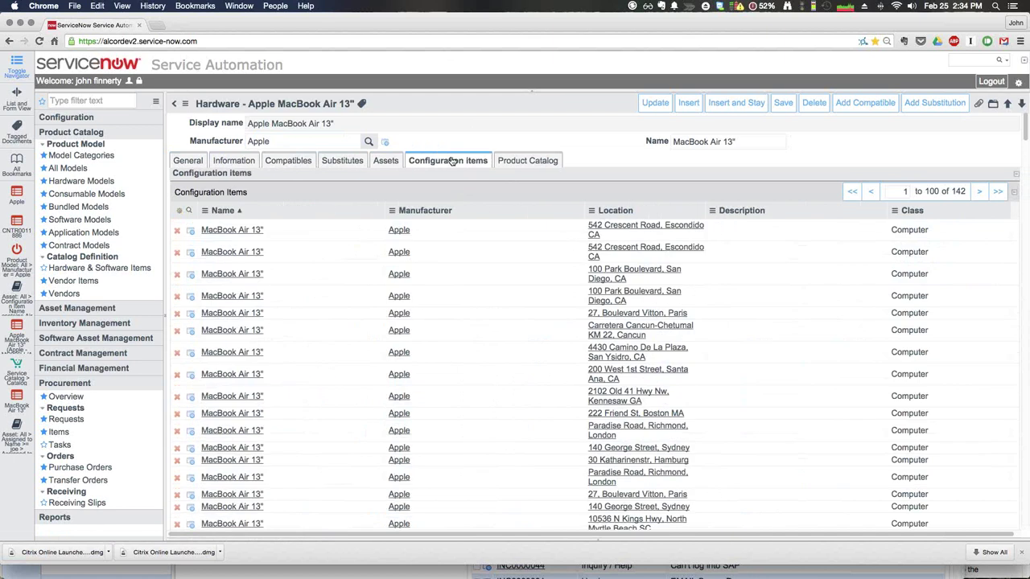
# - View the hardware models list and open Apple's vendor catalog item for the MacBook Air 13"
pyautogui.click(95, 184)
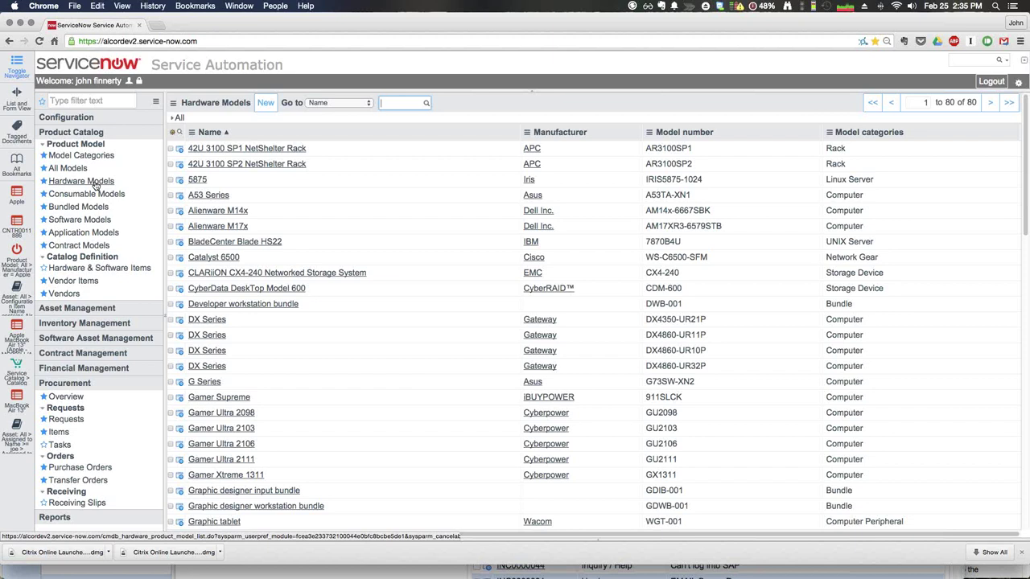
pyautogui.click(95, 182)
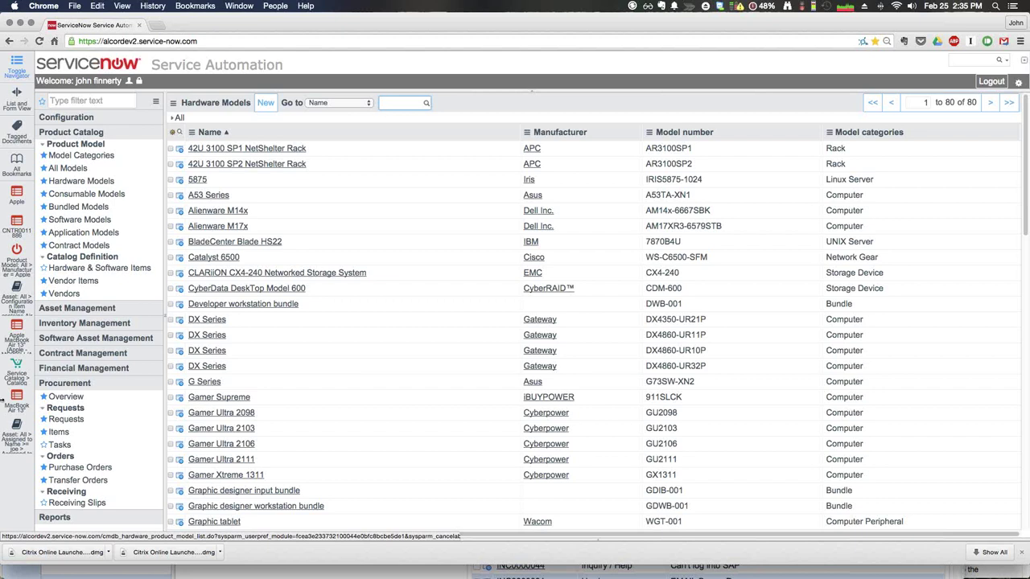
pyautogui.click(18, 333)
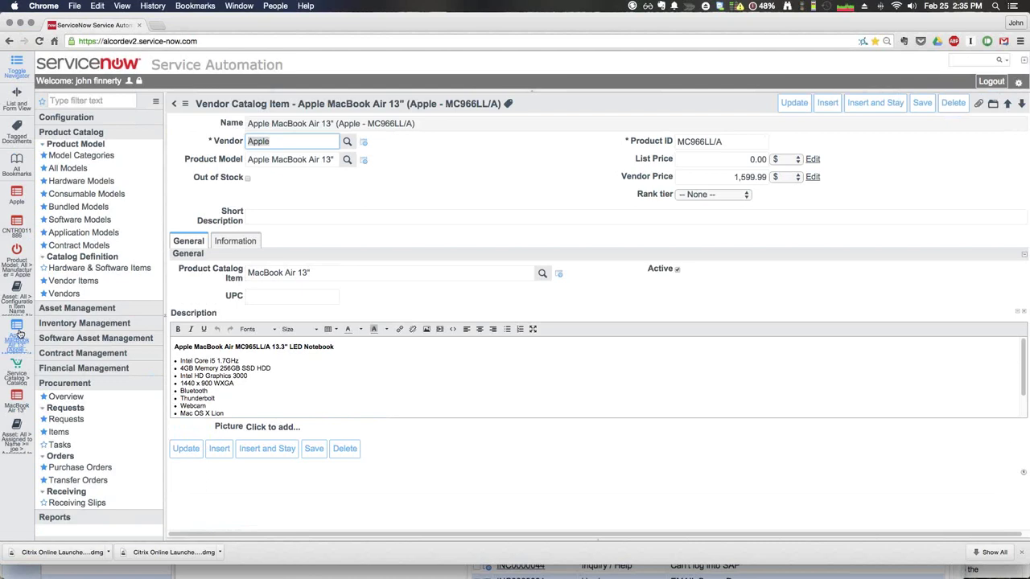
# - Open the MacBook Air 13" model from the bookmarked list of Apple product models and view its assets
pyautogui.click(19, 269)
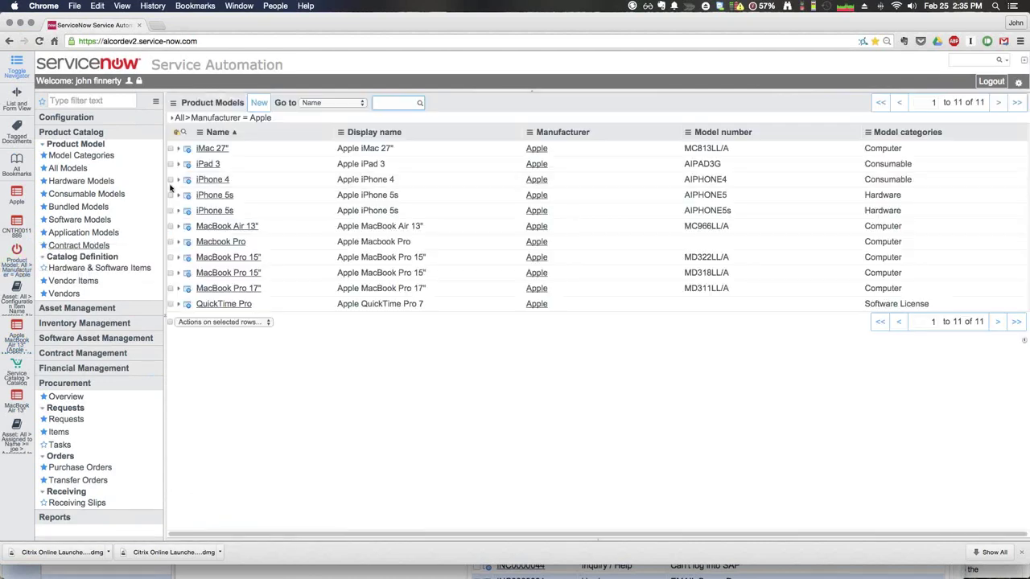
pyautogui.click(217, 227)
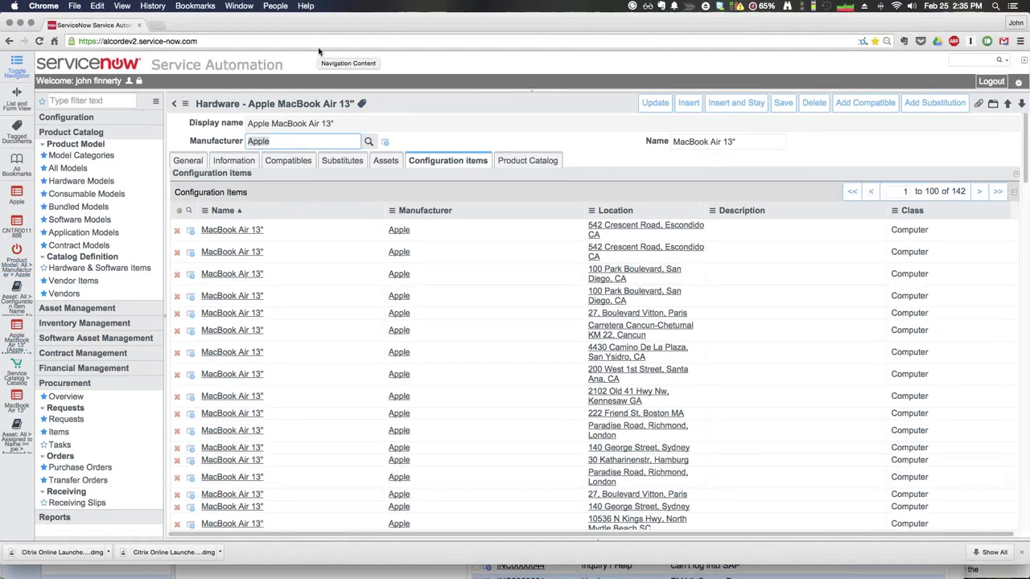
pyautogui.click(386, 161)
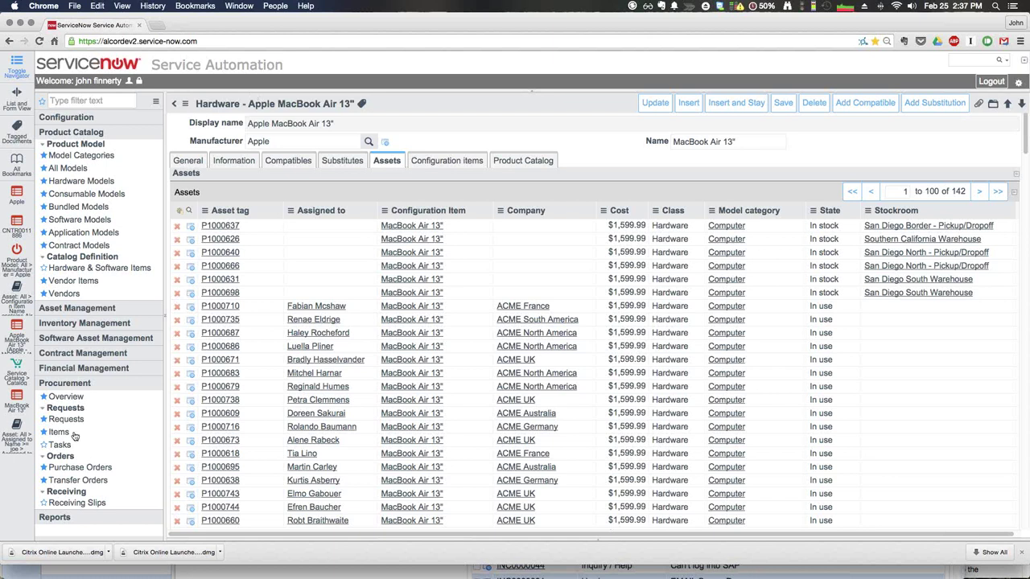
# - Open the list of stockrooms in Inventory Management
pyautogui.click(112, 323)
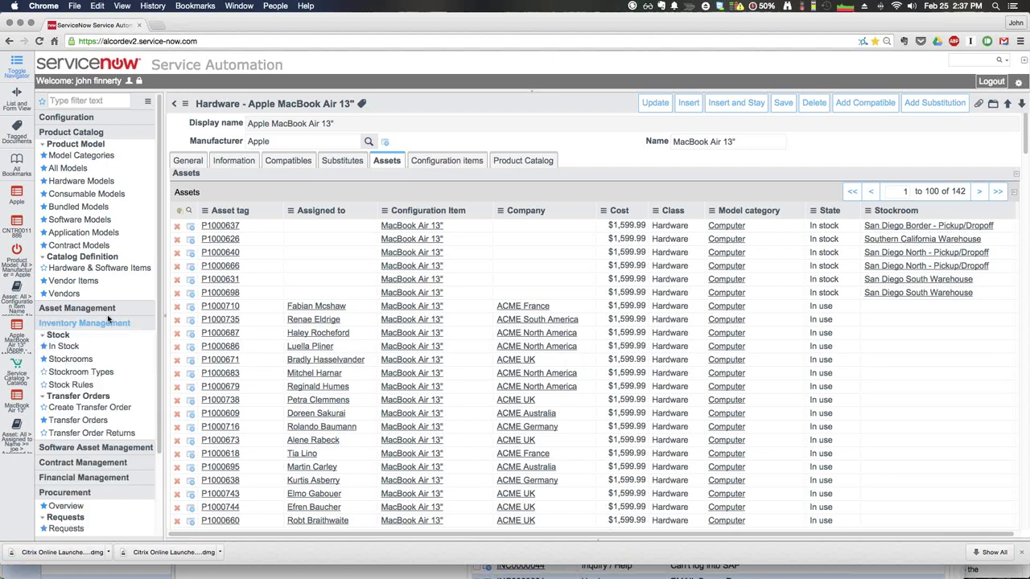
pyautogui.scroll(-3, 109, 320)
pyautogui.click(68, 272)
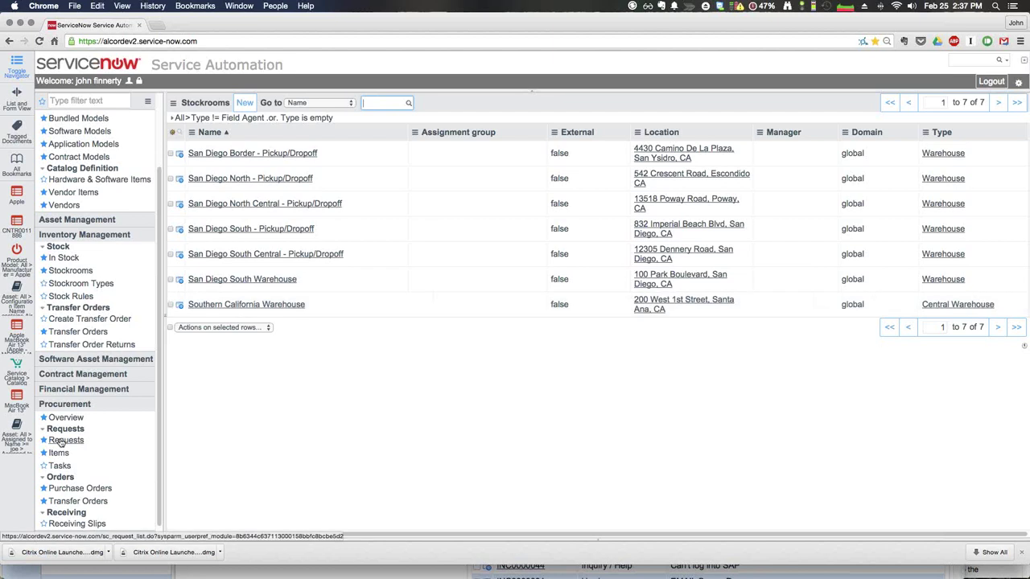
# - Open the Procurement Overview and review the sourcing requests, vendor charts and purchase orders pending delivery
pyautogui.scroll(-1, 83, 420)
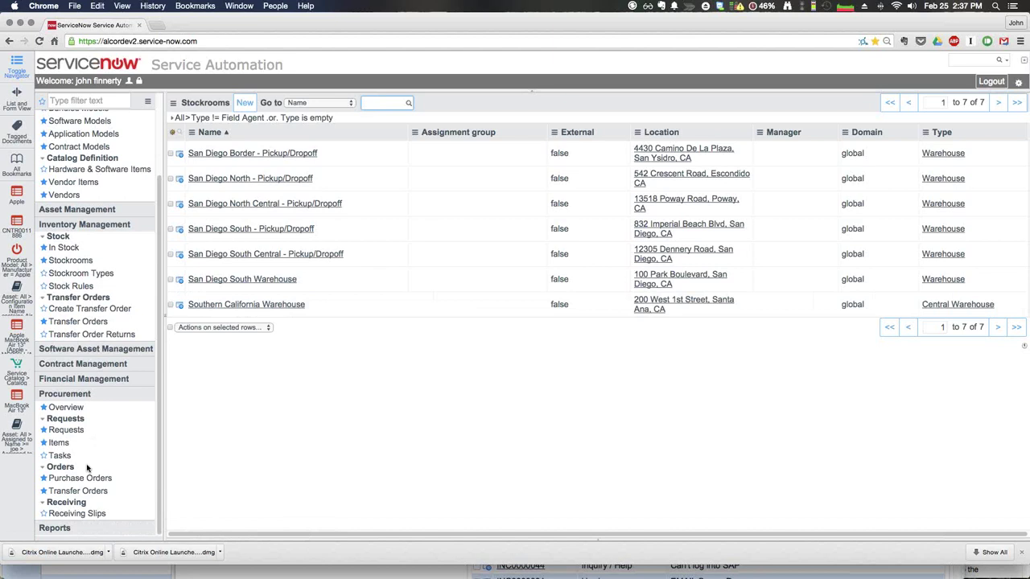
pyautogui.click(71, 408)
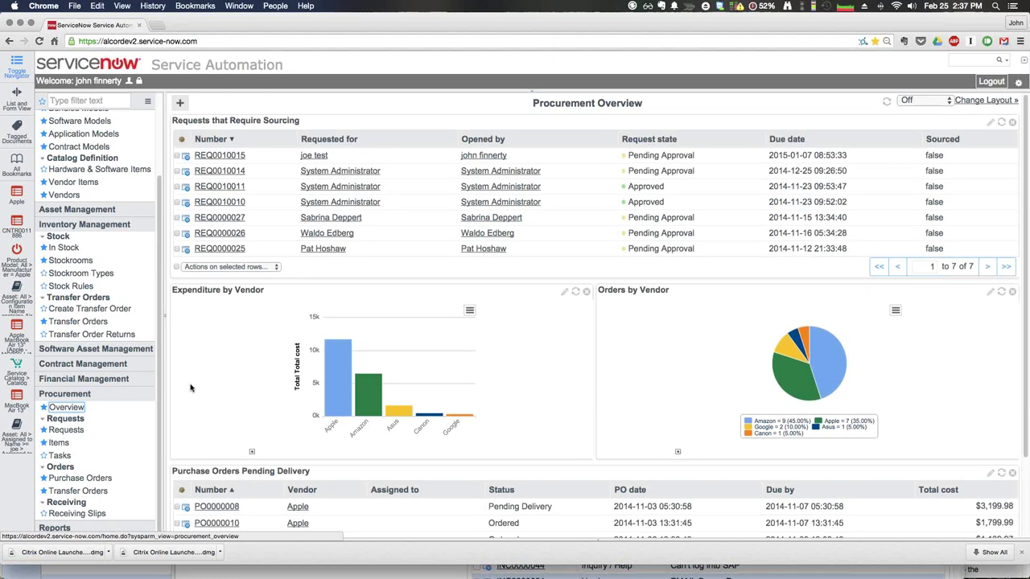
pyautogui.scroll(-3, 191, 388)
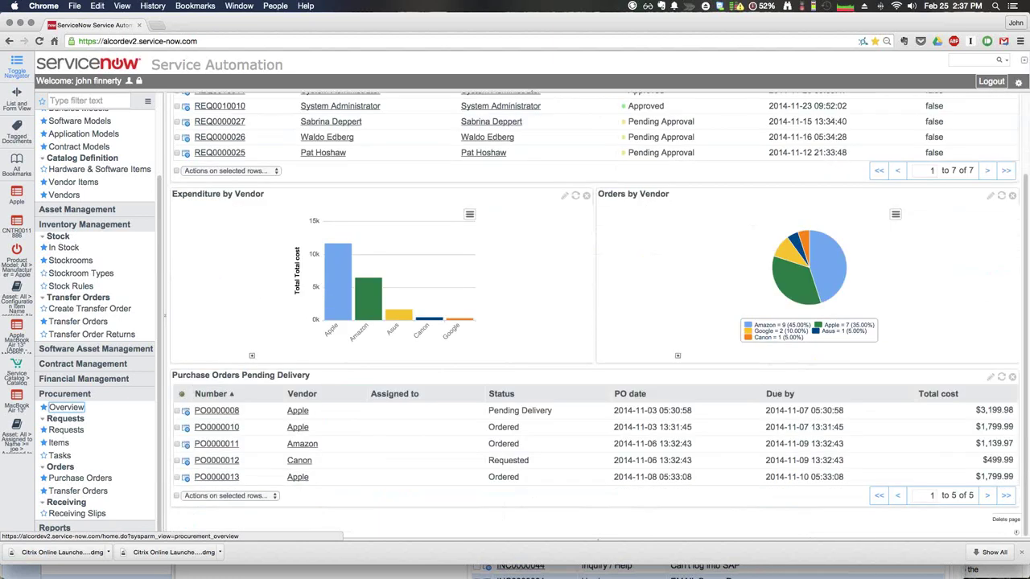